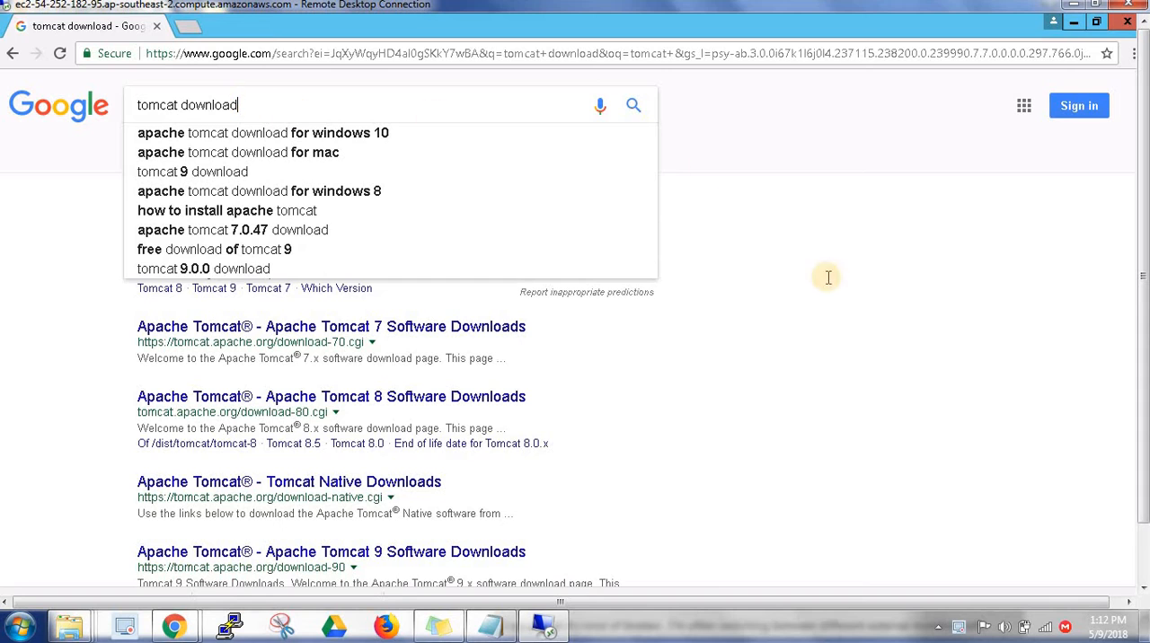
Open the Apache Tomcat 8 Software Downloads page from the search results and locate the 8.0.51 core zip distribution
left_click(852, 338)
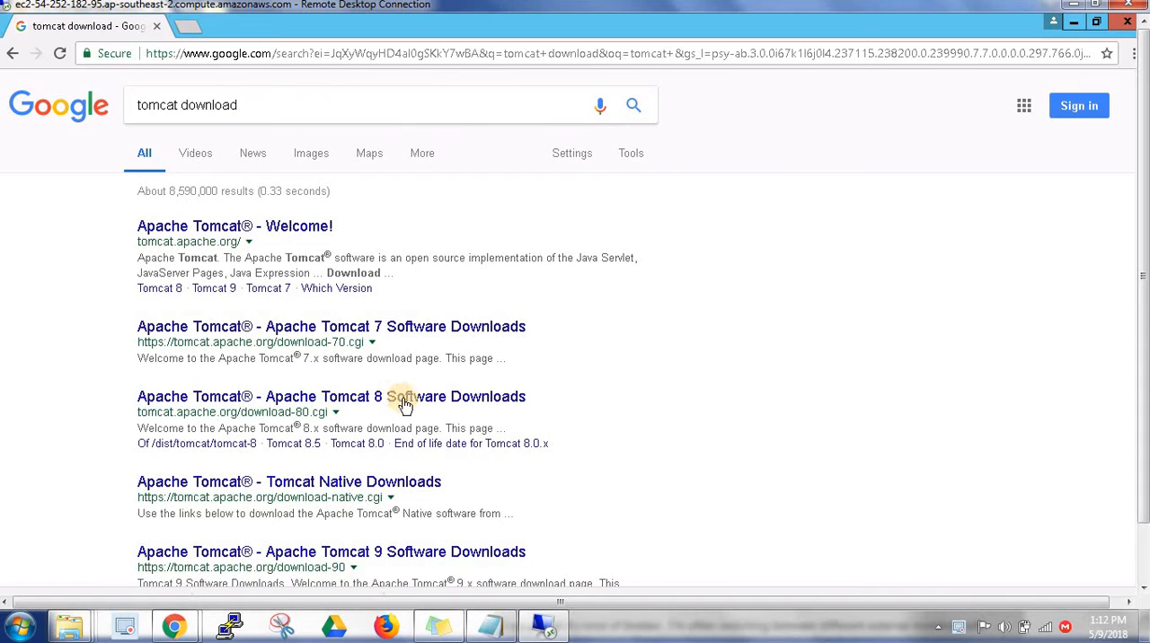
left_click(451, 396)
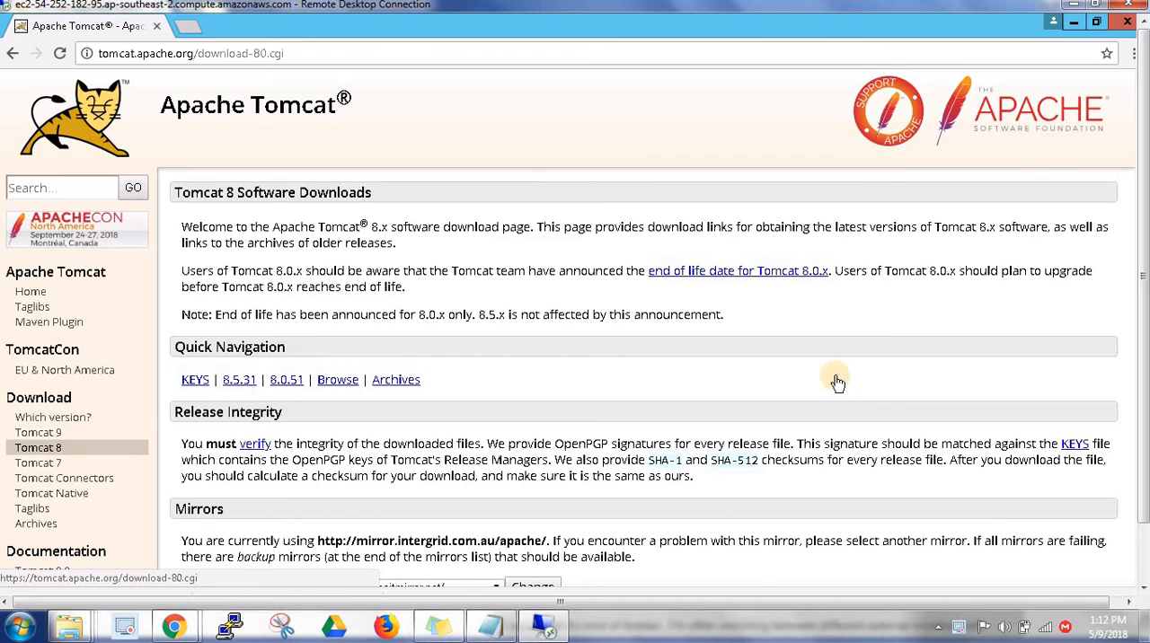
scroll(824, 388, "down", 10)
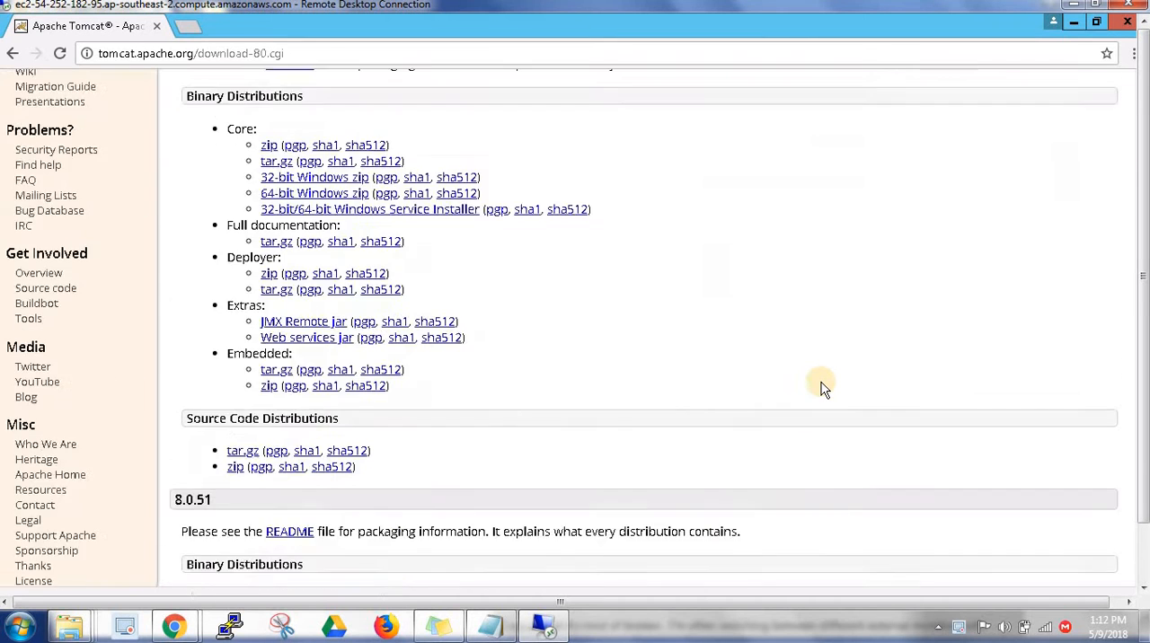
scroll(824, 388, "up", 1)
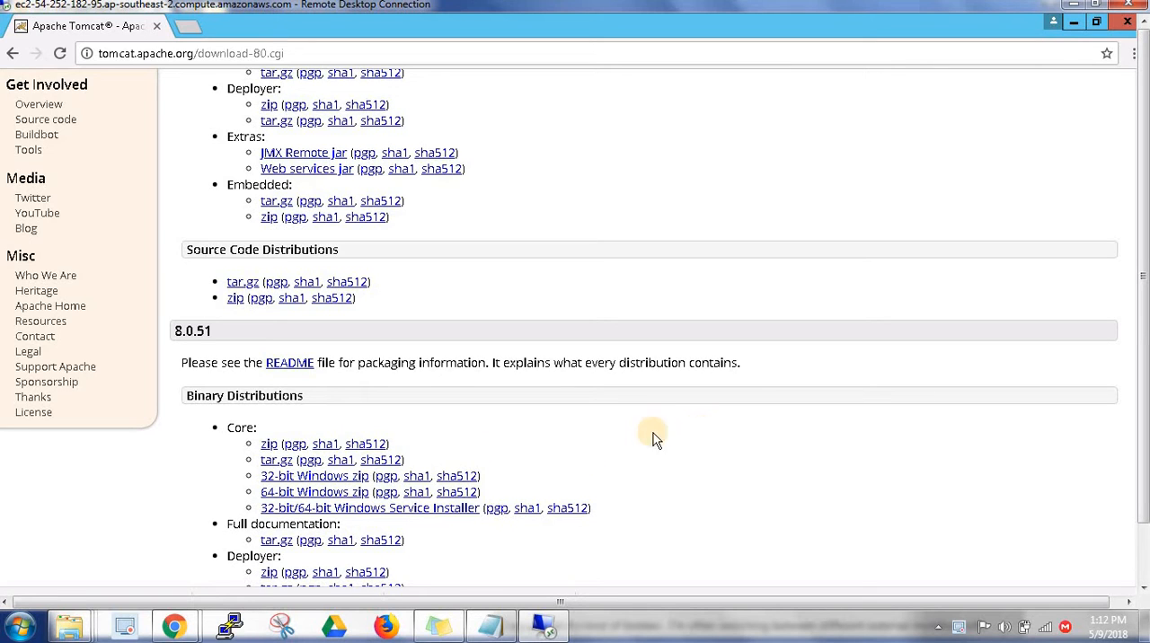
left_click_drag(397, 443, 259, 443)
left_click_drag(1141, 320, 1143, 411)
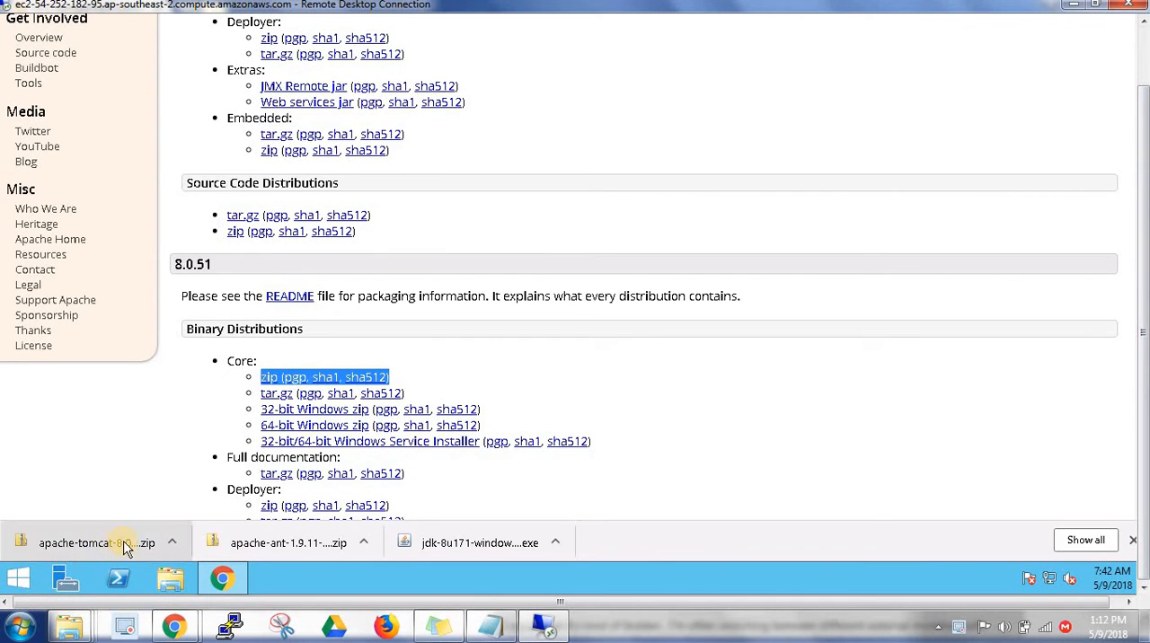
Open the downloaded Tomcat zip archive and copy its apache-tomcat-8.0.51 folder to Local Disk (C:)
left_click(170, 548)
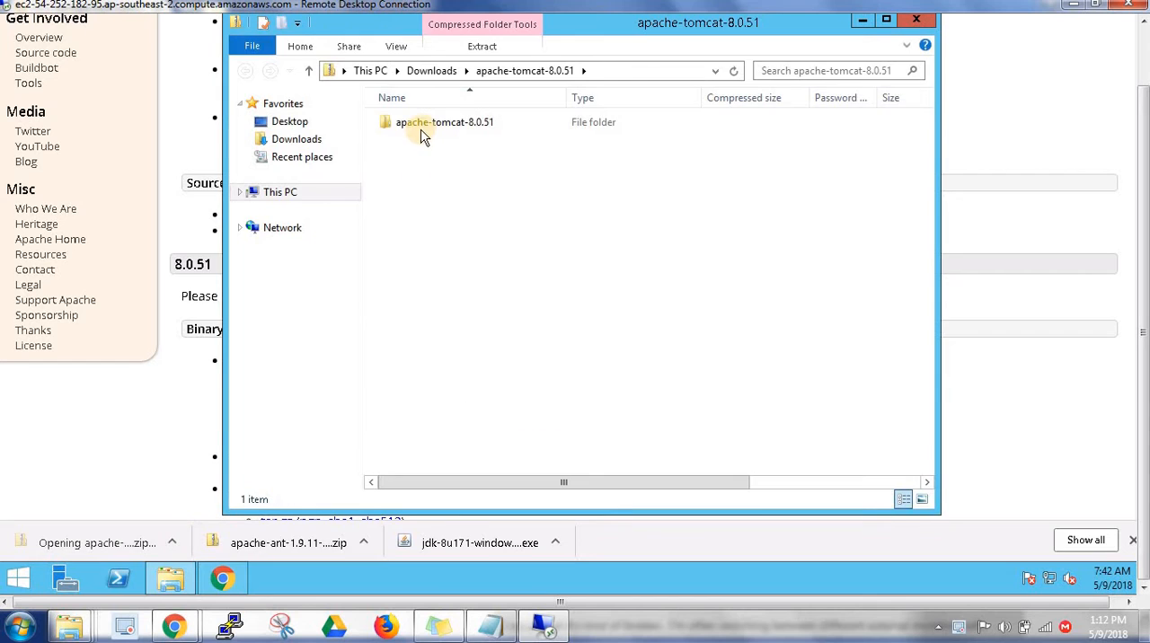
right_click(427, 126)
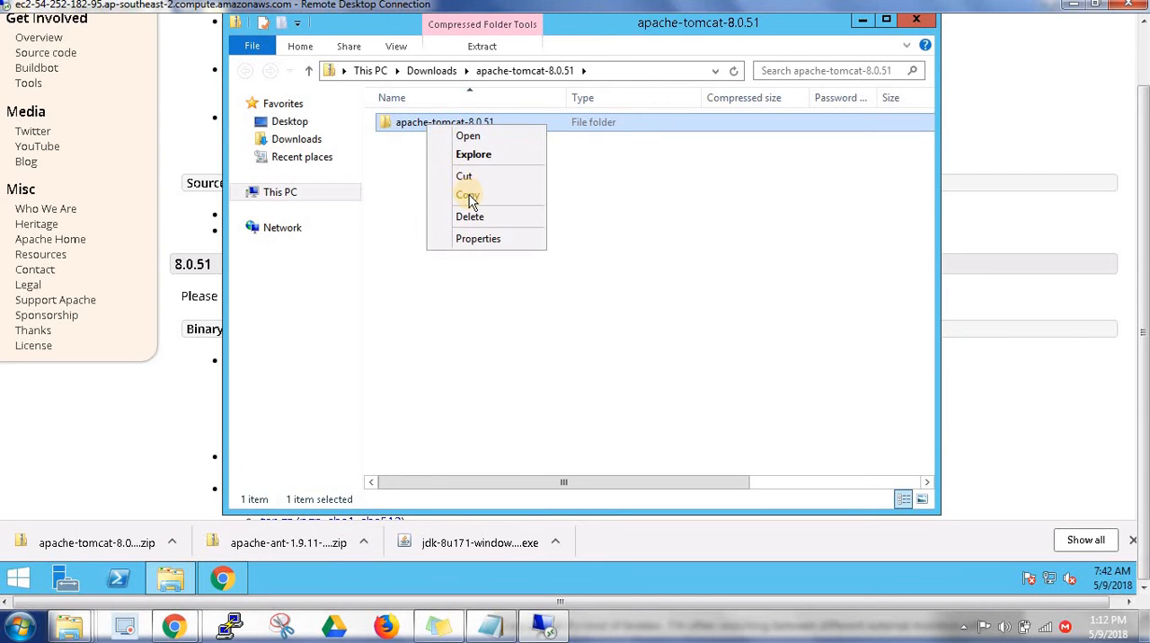
left_click(469, 195)
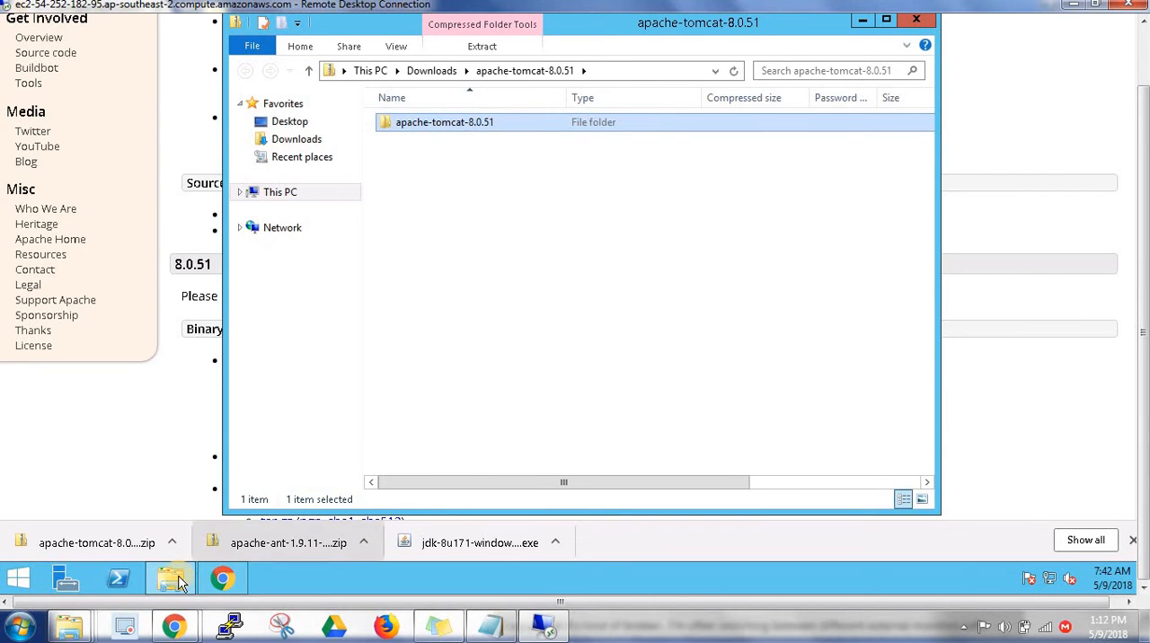
left_click(370, 70)
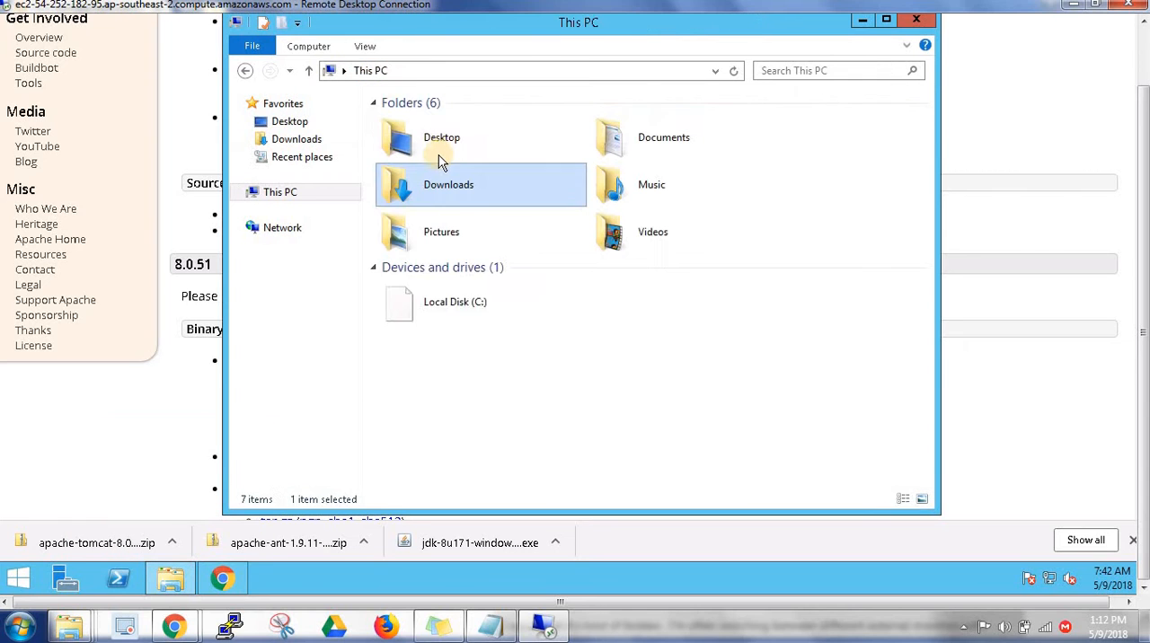
double_click(489, 307)
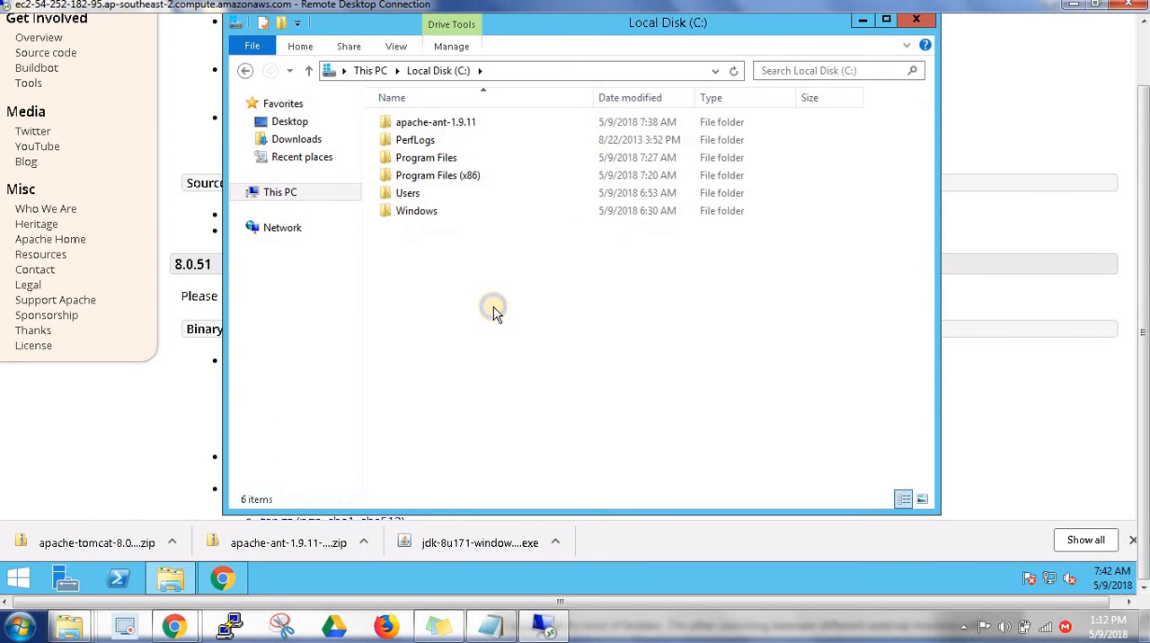
right_click(494, 309)
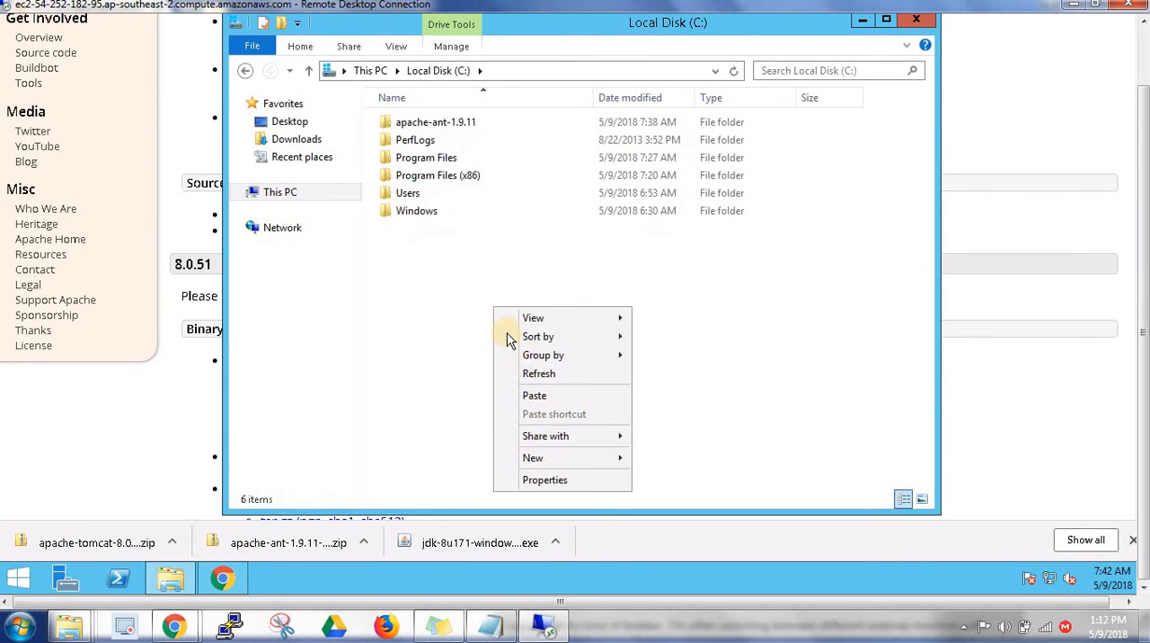
left_click(535, 396)
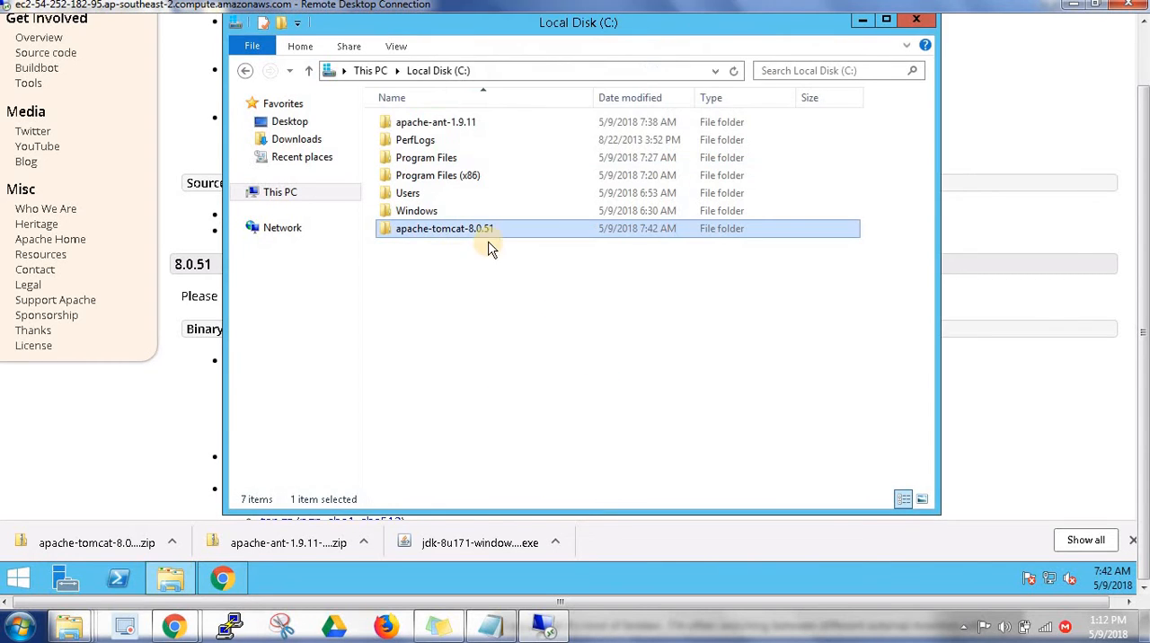
Open the bin folder inside C:\apache-tomcat-8.0.51 and examine the startup and shutdown batch and .sh scripts
double_click(458, 231)
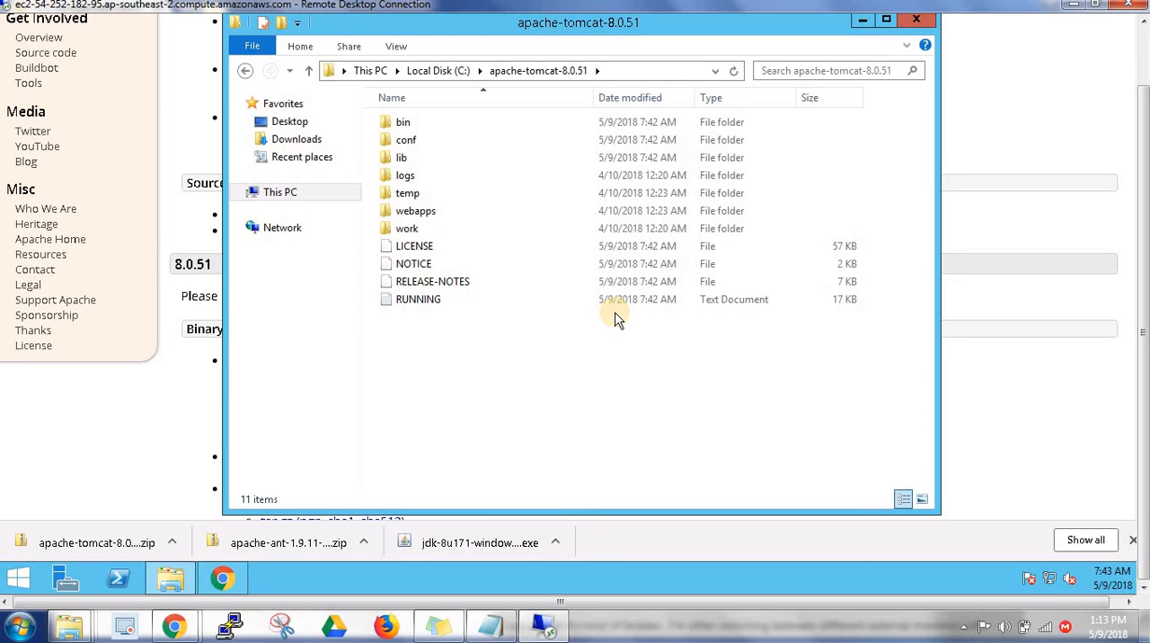
double_click(413, 121)
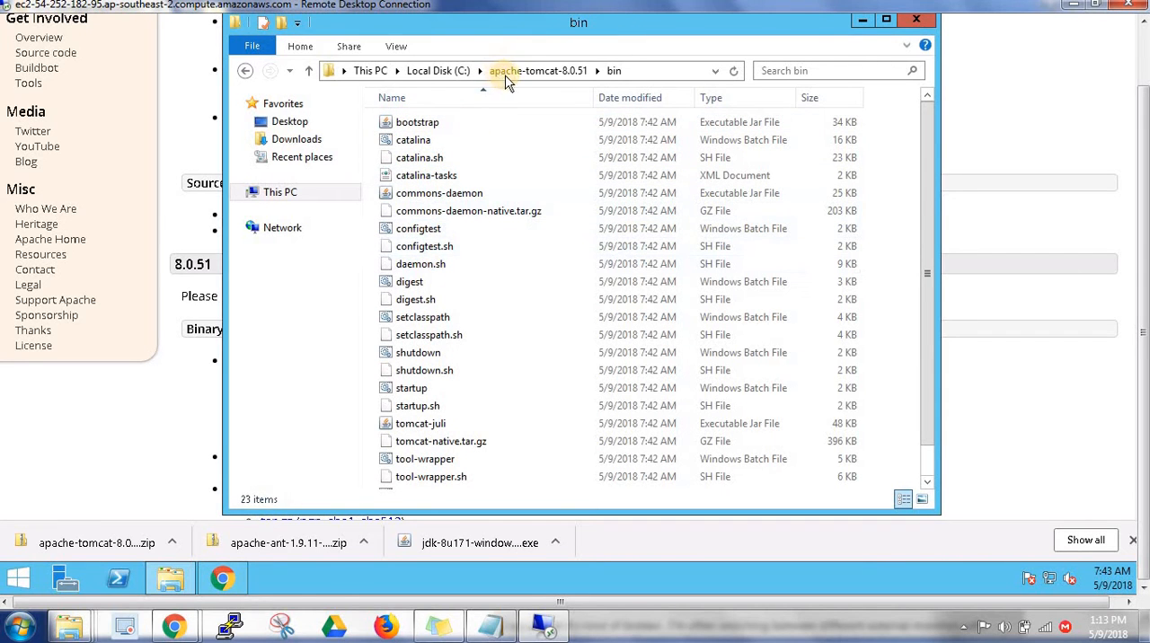
left_click(438, 228)
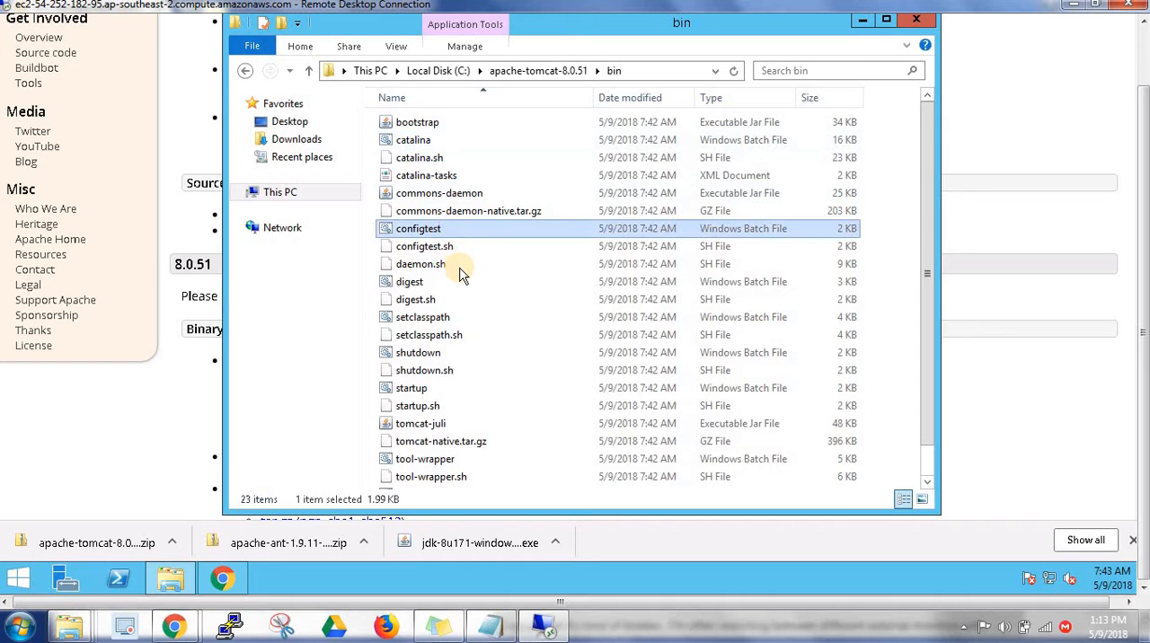
left_click(460, 317)
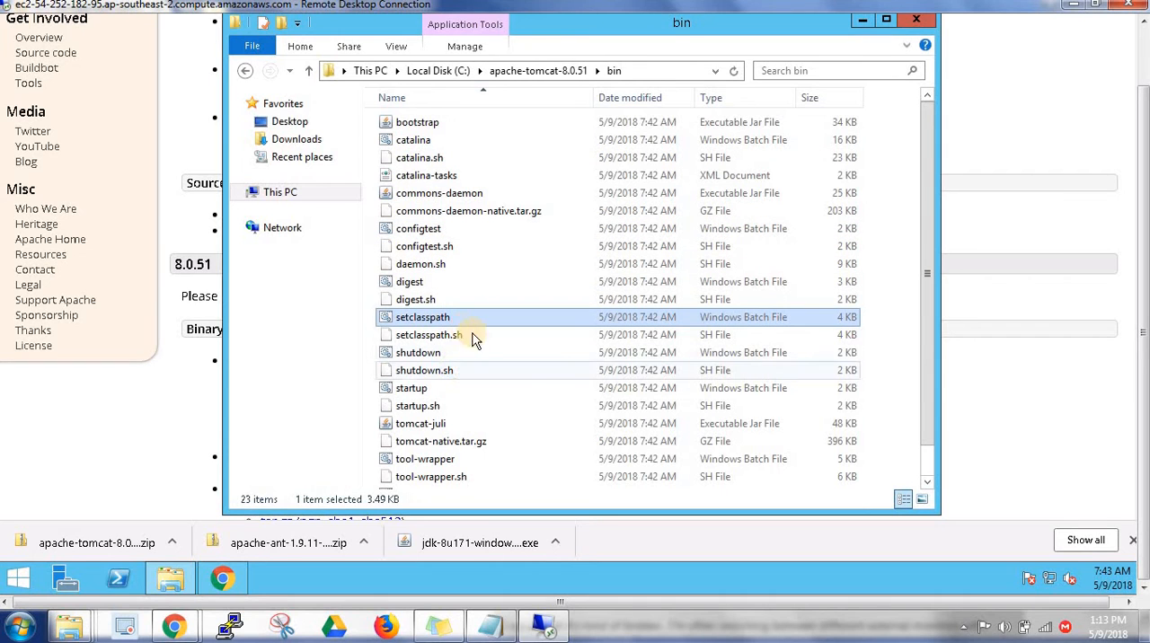
left_click(473, 336)
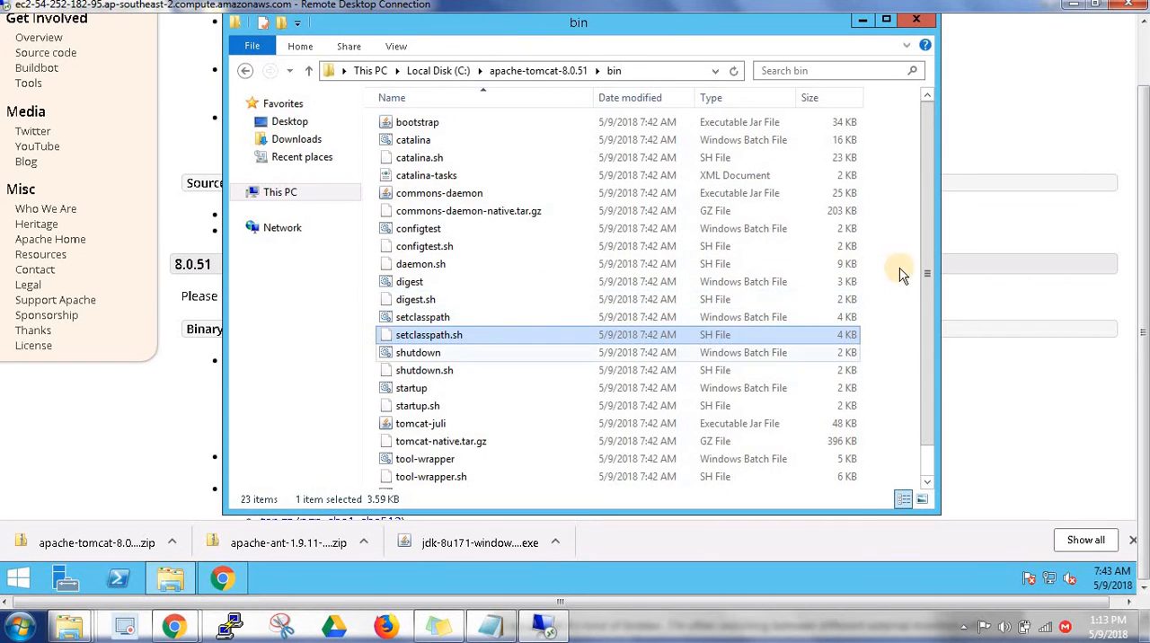
left_click_drag(928, 275, 930, 328)
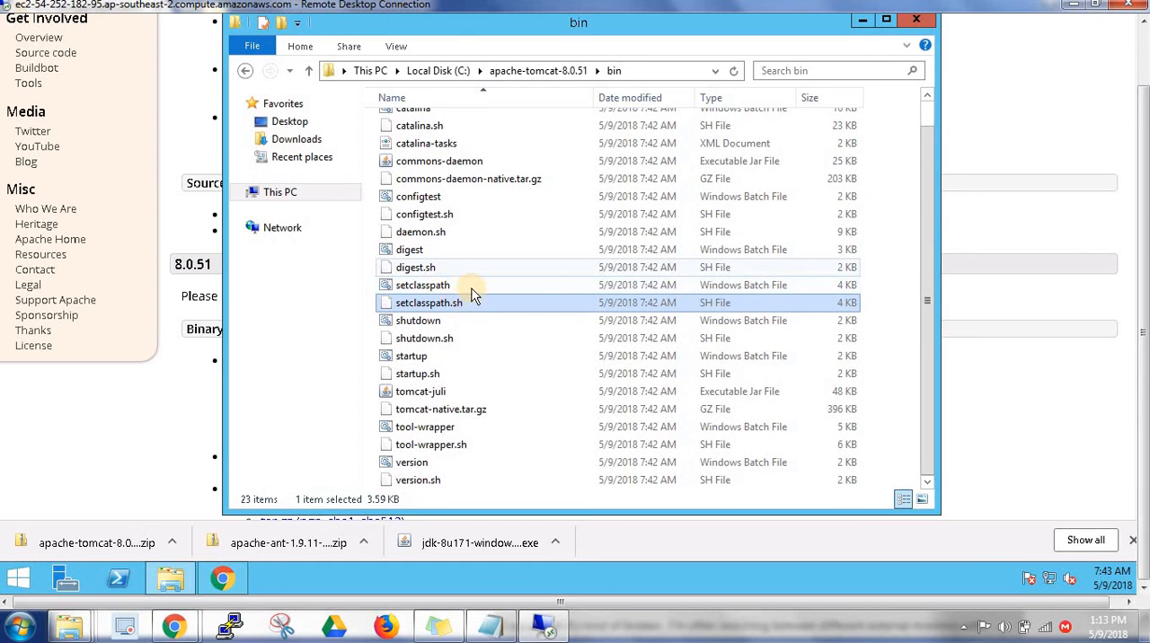
left_click(463, 321)
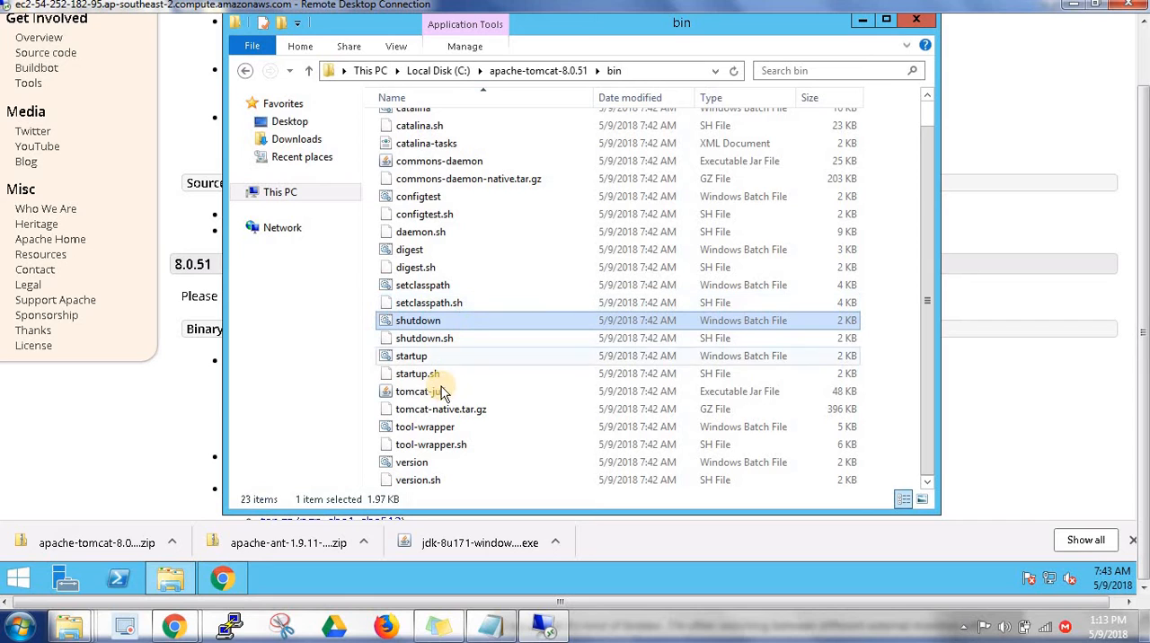
left_click(419, 359)
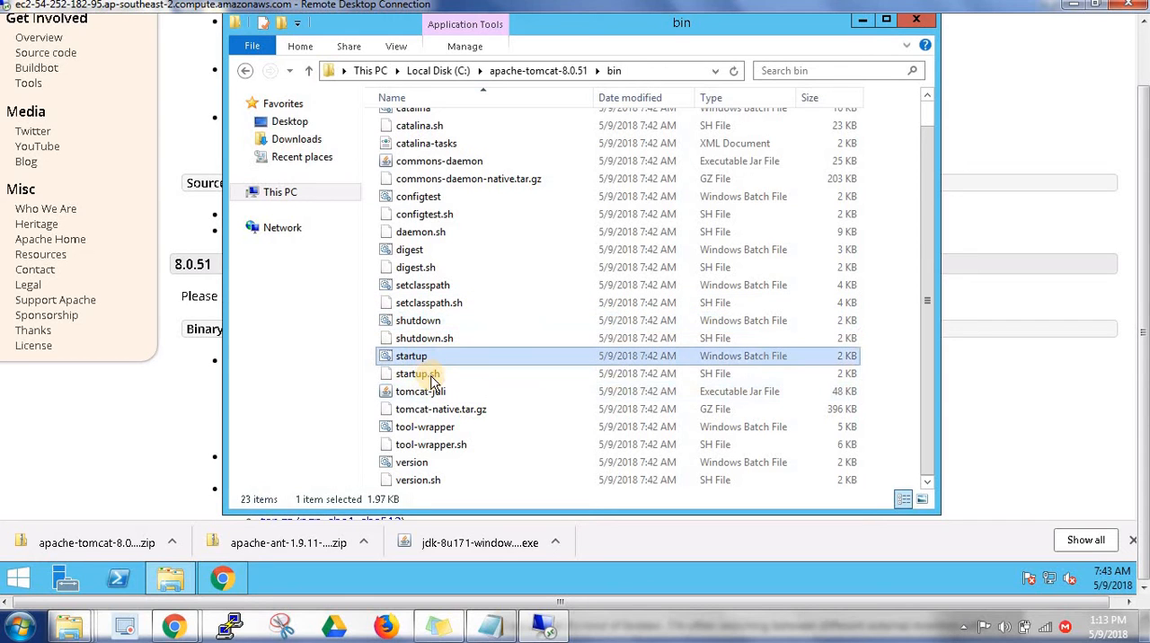
left_click(708, 379)
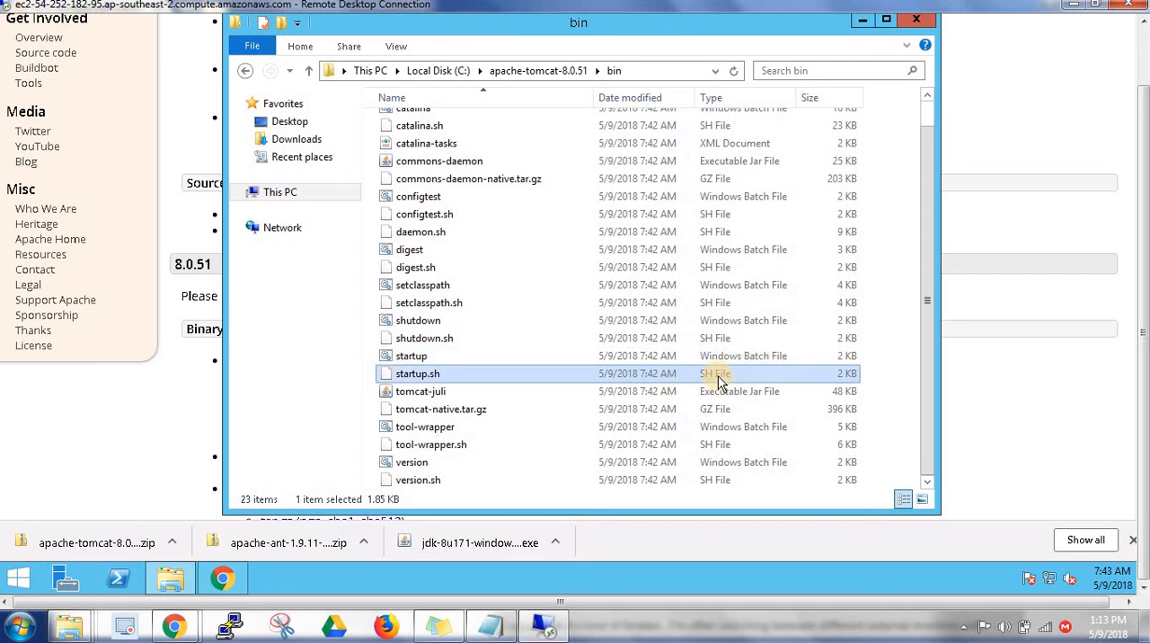
Run the startup Windows batch file from Tomcat's bin folder, allowing the unverified publisher
left_click(417, 360)
double_click(422, 357)
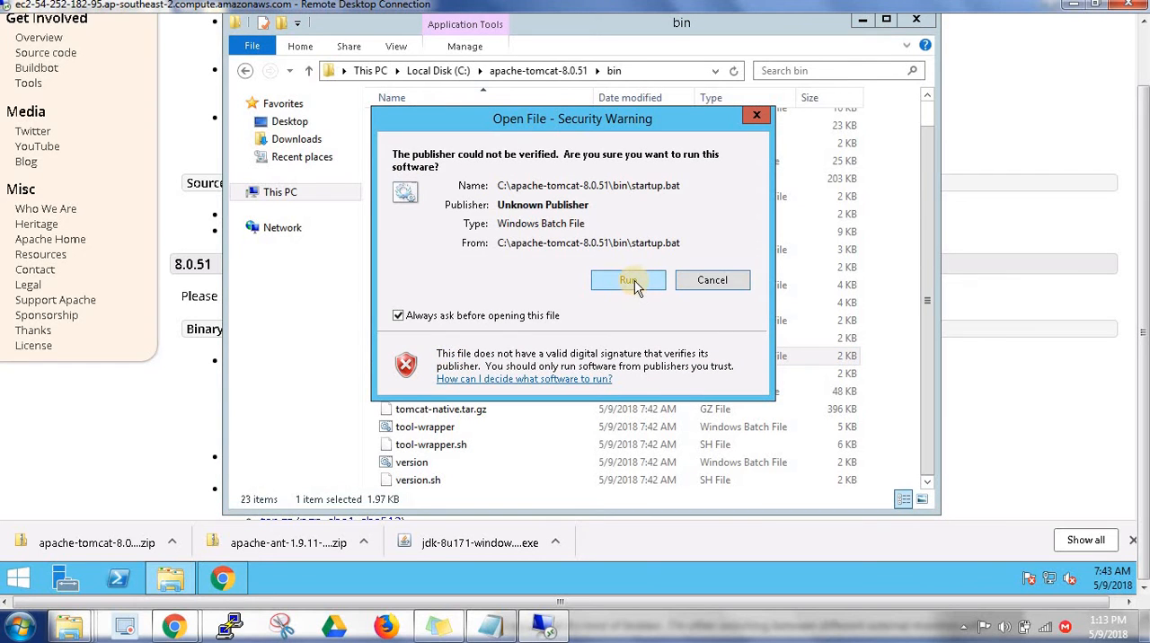
left_click(629, 280)
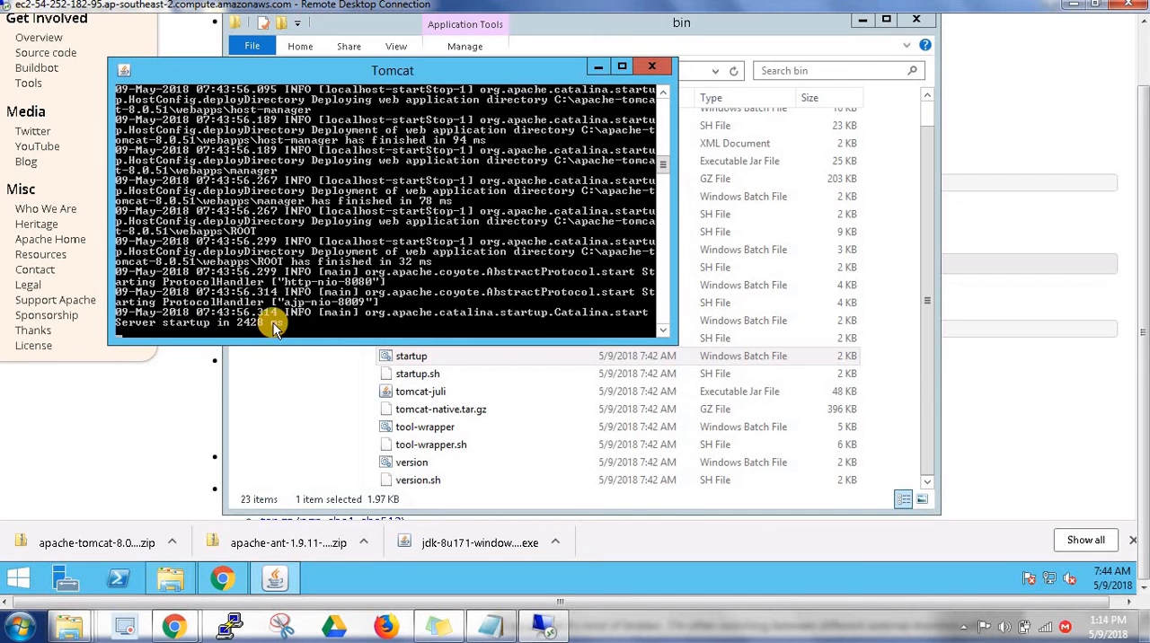
left_click(224, 577)
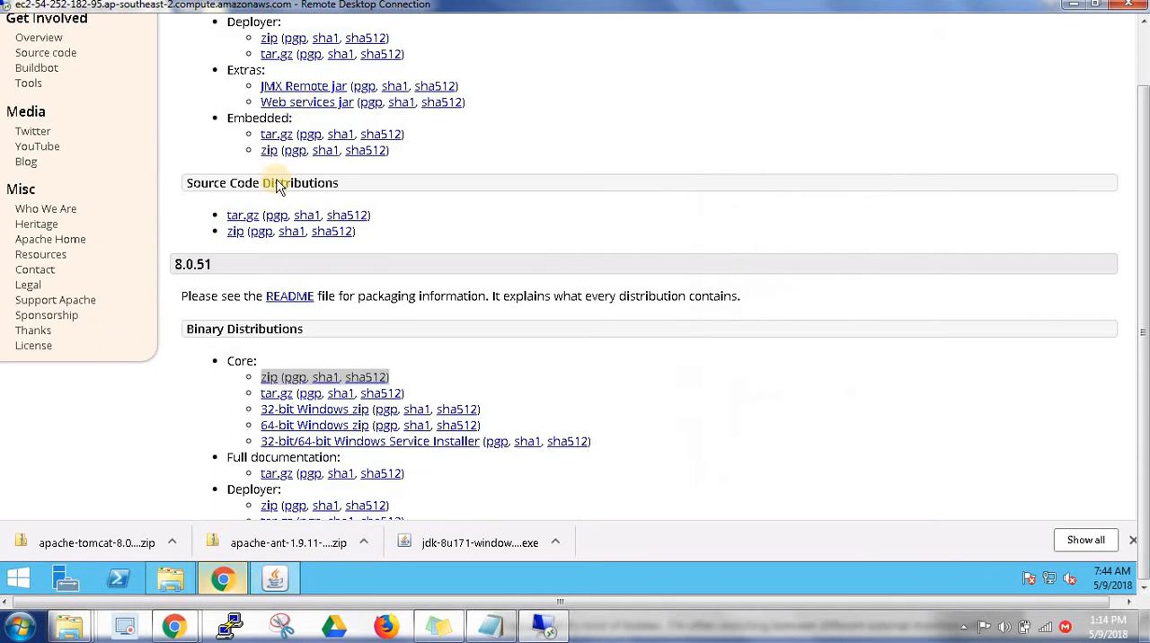
scroll(1137, 241, "up", 4)
left_click_drag(1144, 237, 1144, 176)
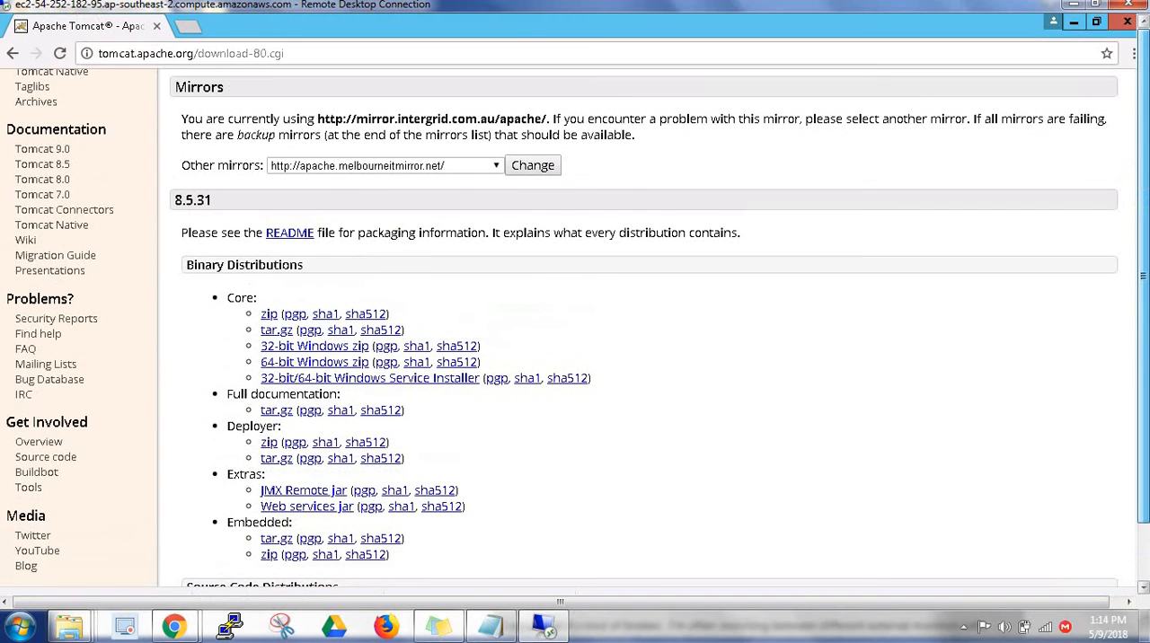
left_click(189, 26)
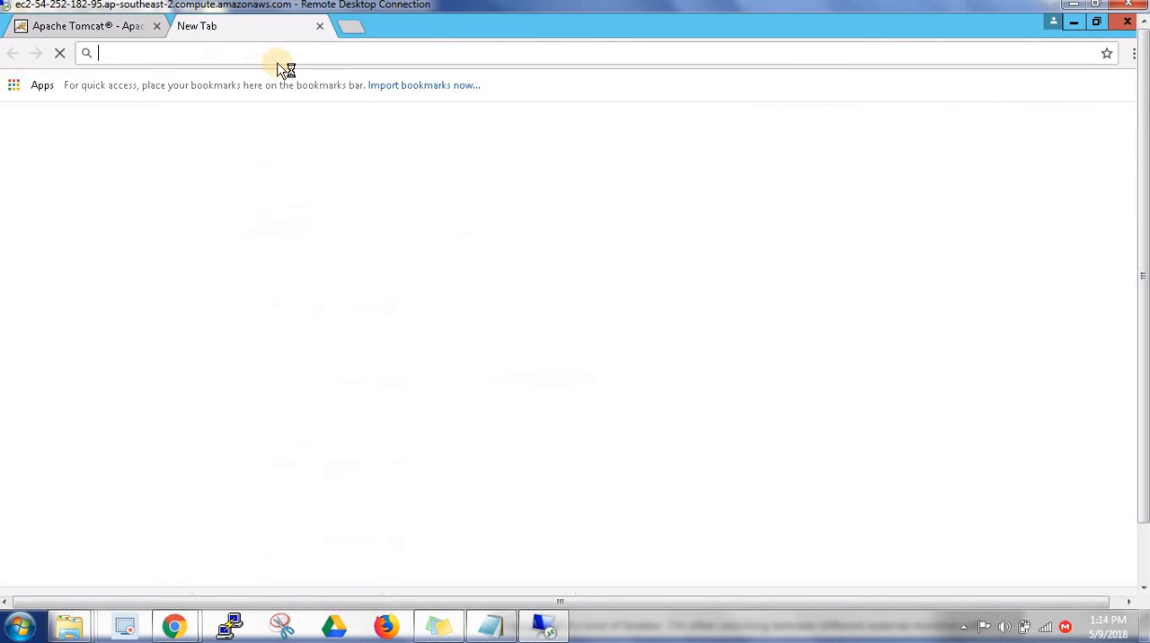
type("htt")
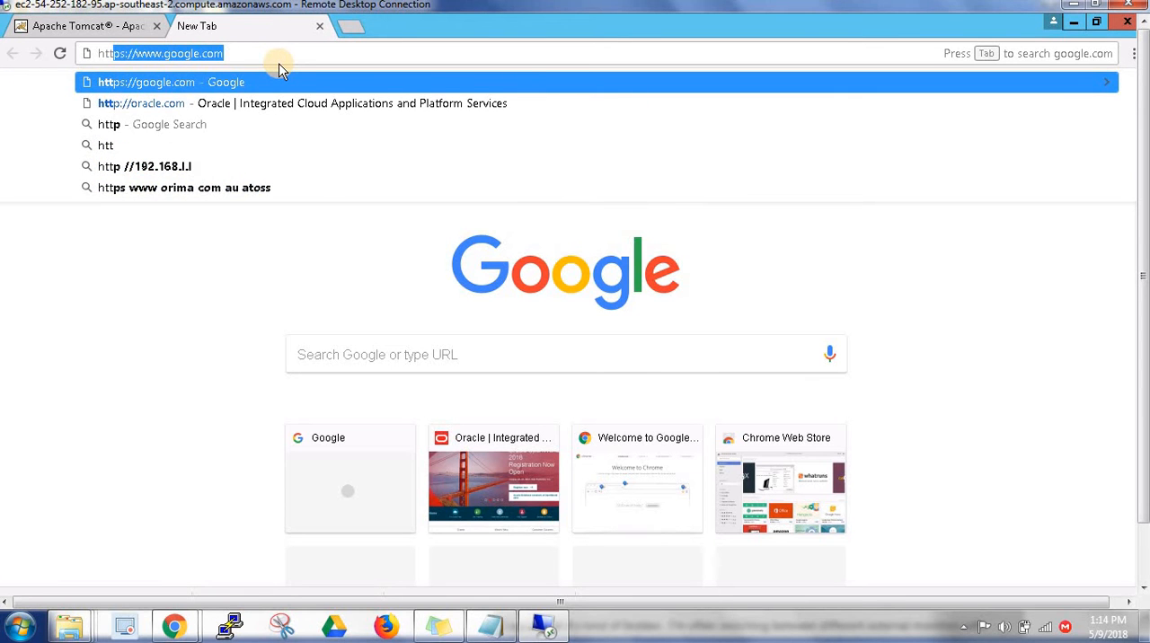
type("p://localho")
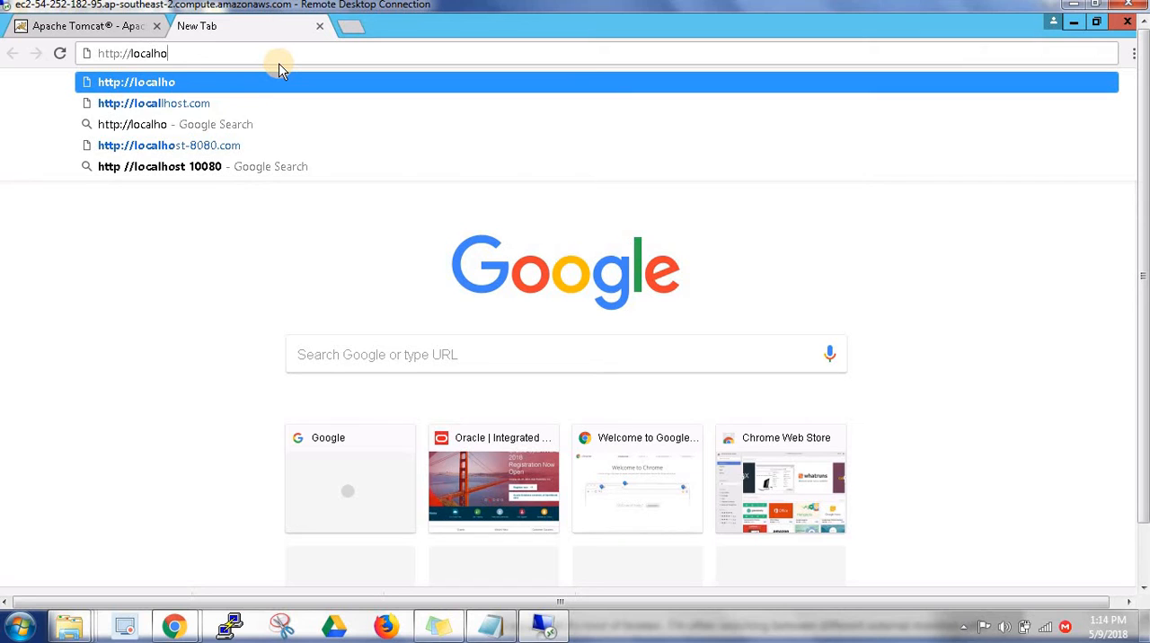
type("st:8080")
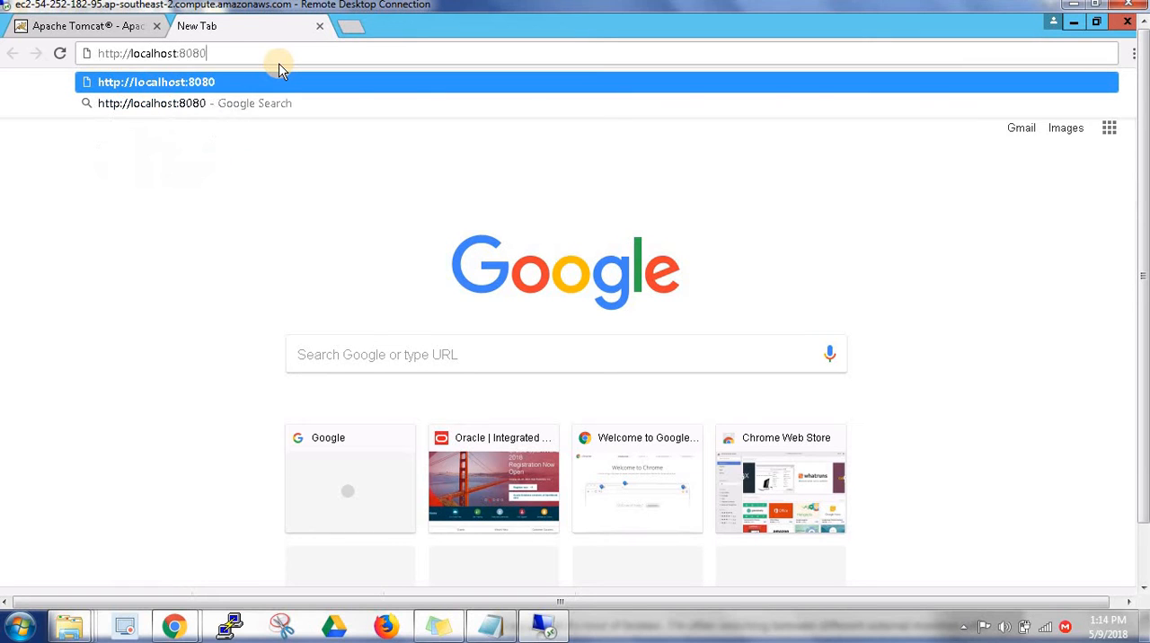
key("Return")
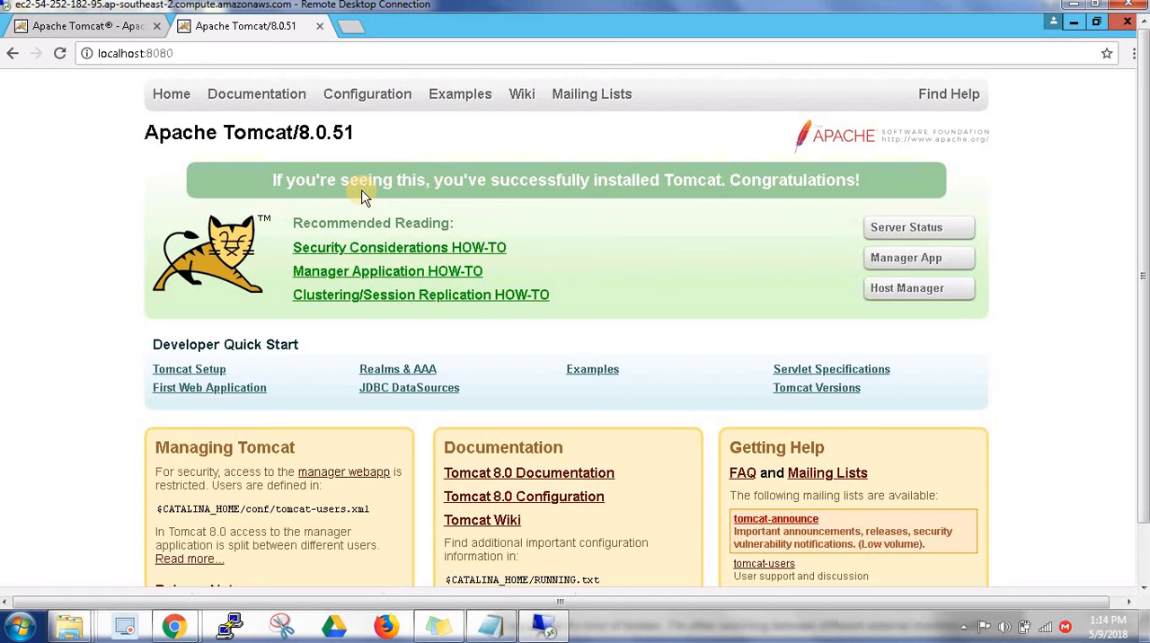
Highlight the host name portion of the Tomcat page's address, leaving out the port
left_click(240, 52)
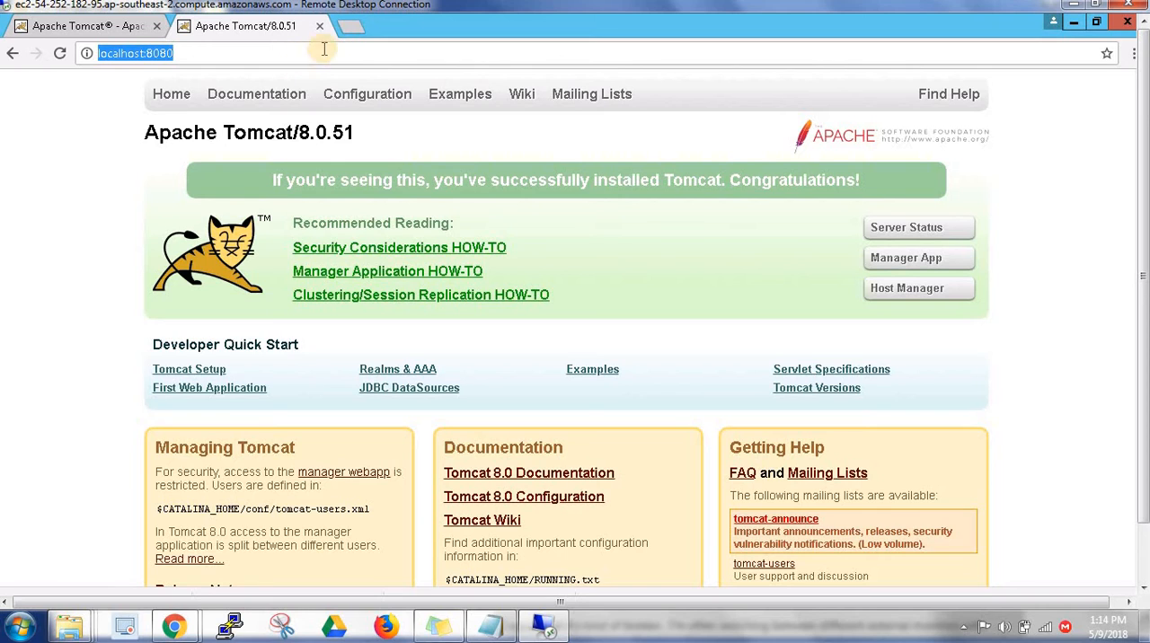
left_click(145, 54)
left_click_drag(145, 54, 91, 54)
left_click(148, 54)
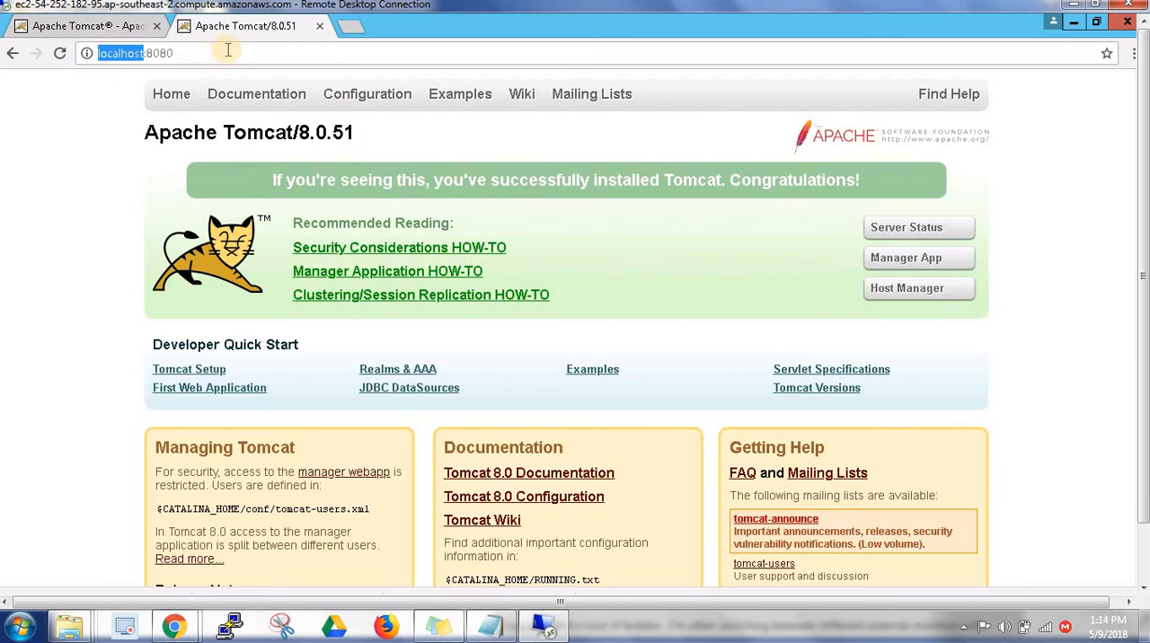
left_click(347, 30)
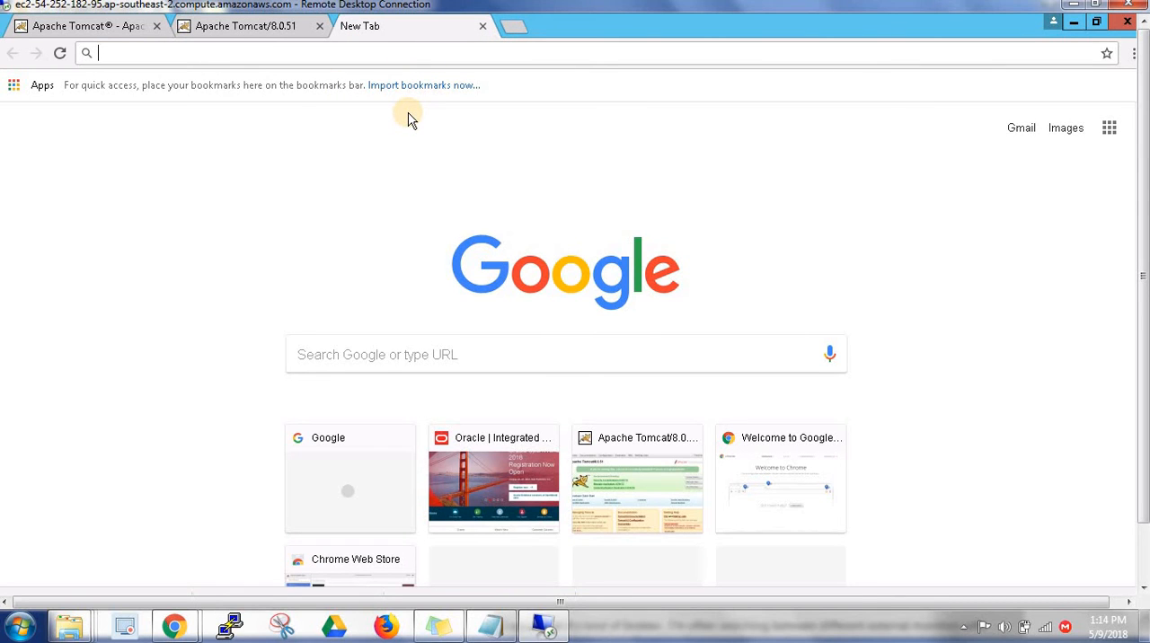
type("http://12")
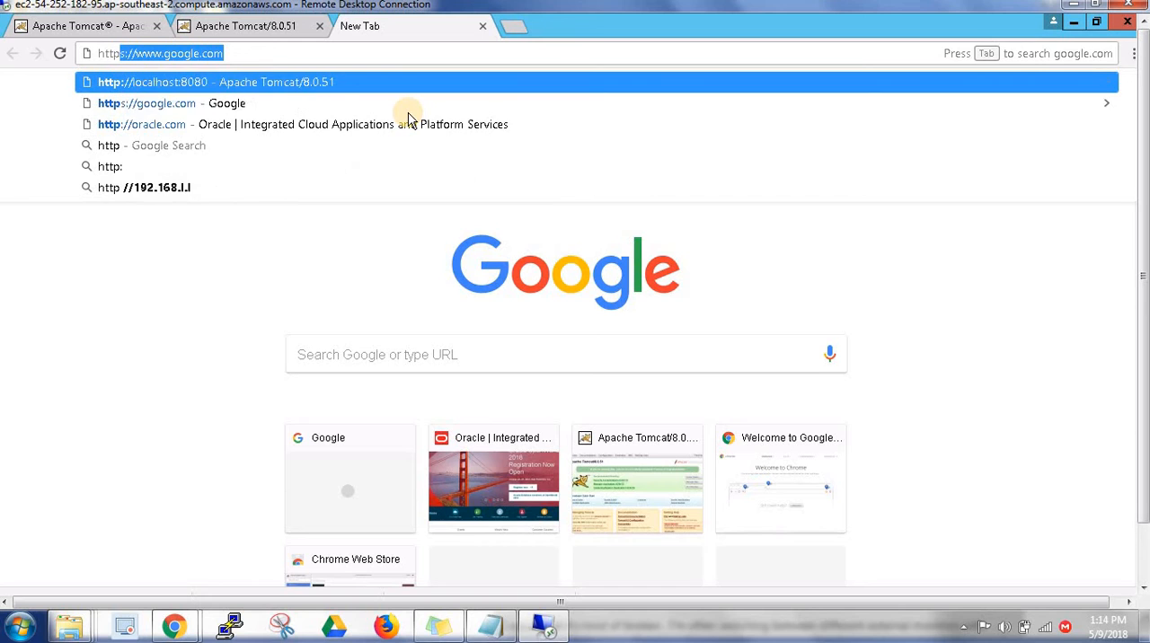
type("7")
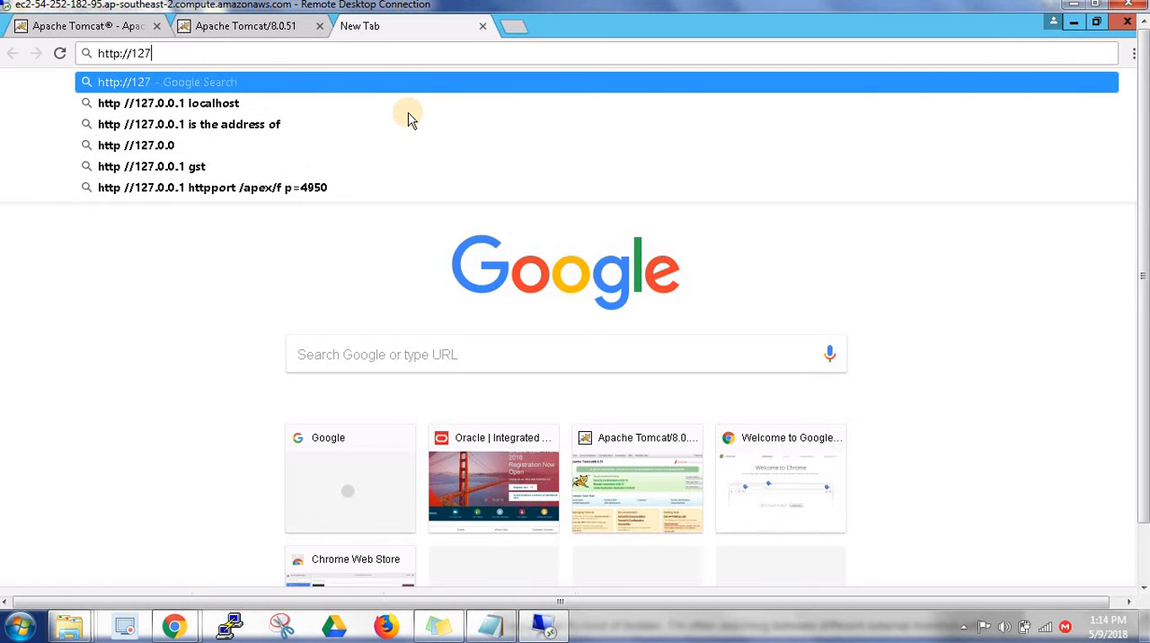
type(".0.0")
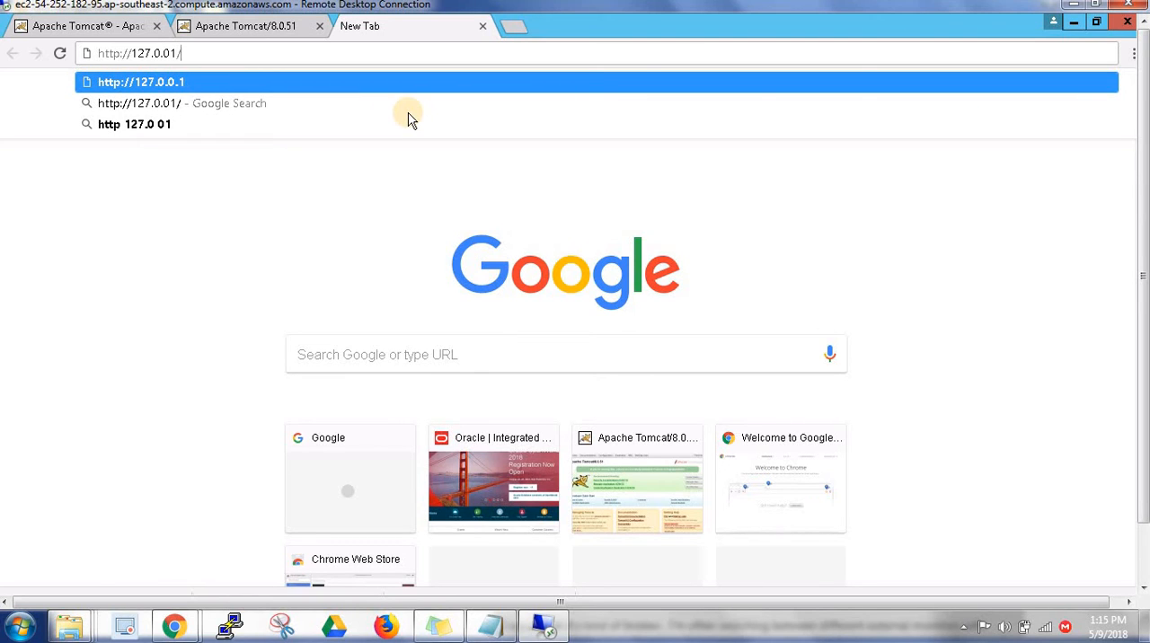
type("1:8080")
key("Return")
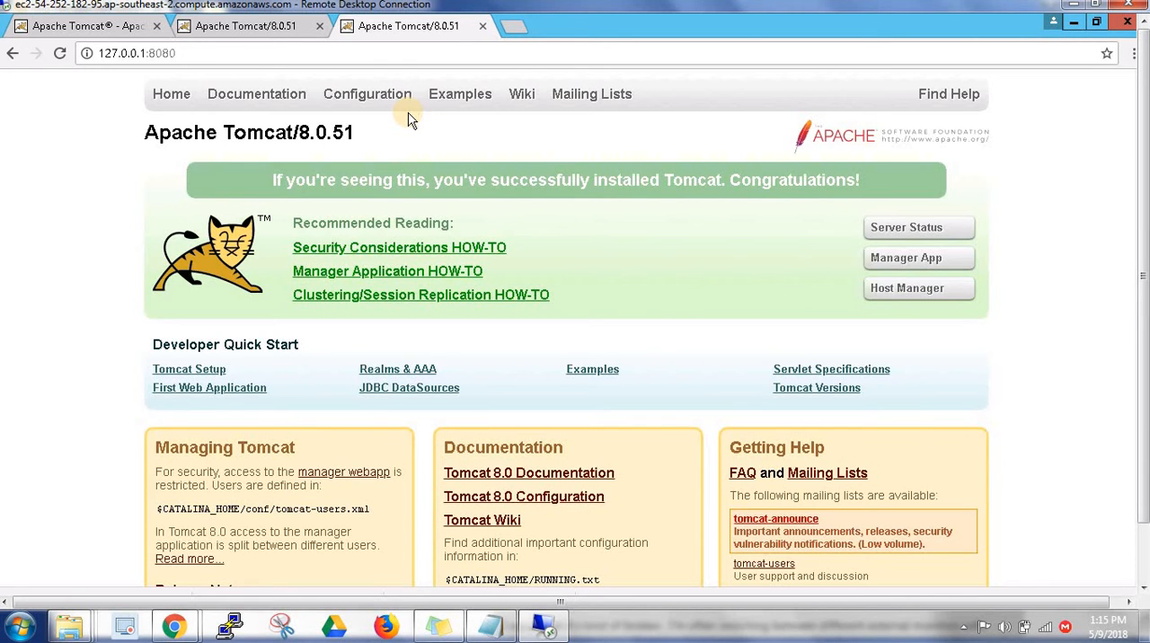
Highlight the host part of the loopback address and compare it with the address in the localhost tab
left_click_drag(144, 53, 95, 54)
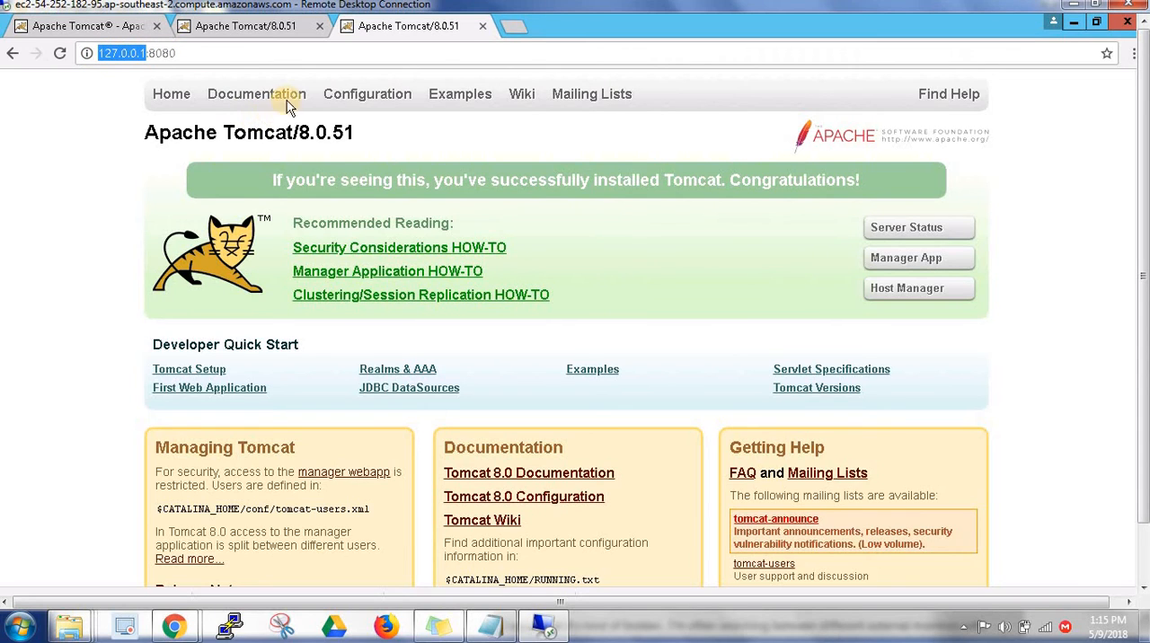
left_click(254, 27)
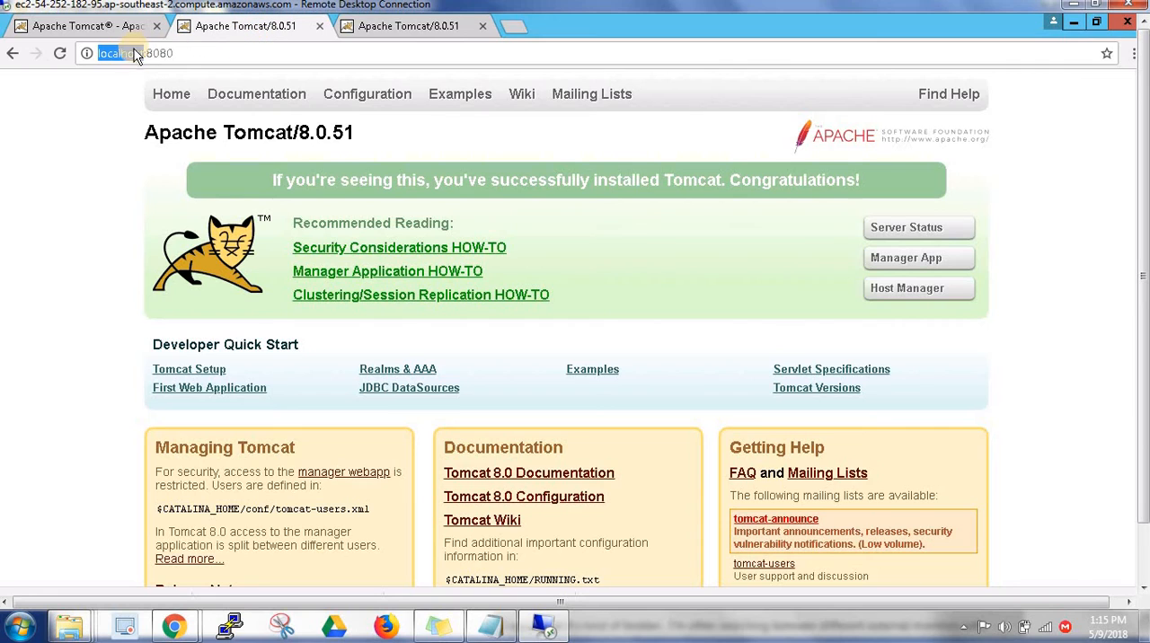
left_click_drag(178, 53, 137, 54)
left_click(398, 28)
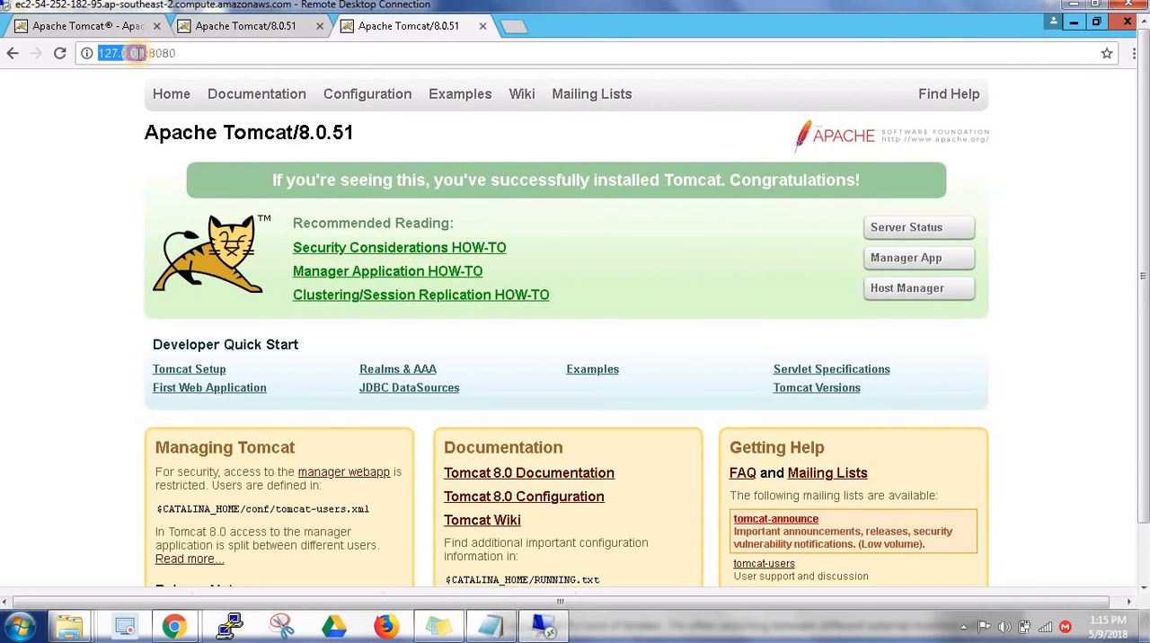
Open a blank browser tab and bring up the remote server's System properties window
left_click(515, 28)
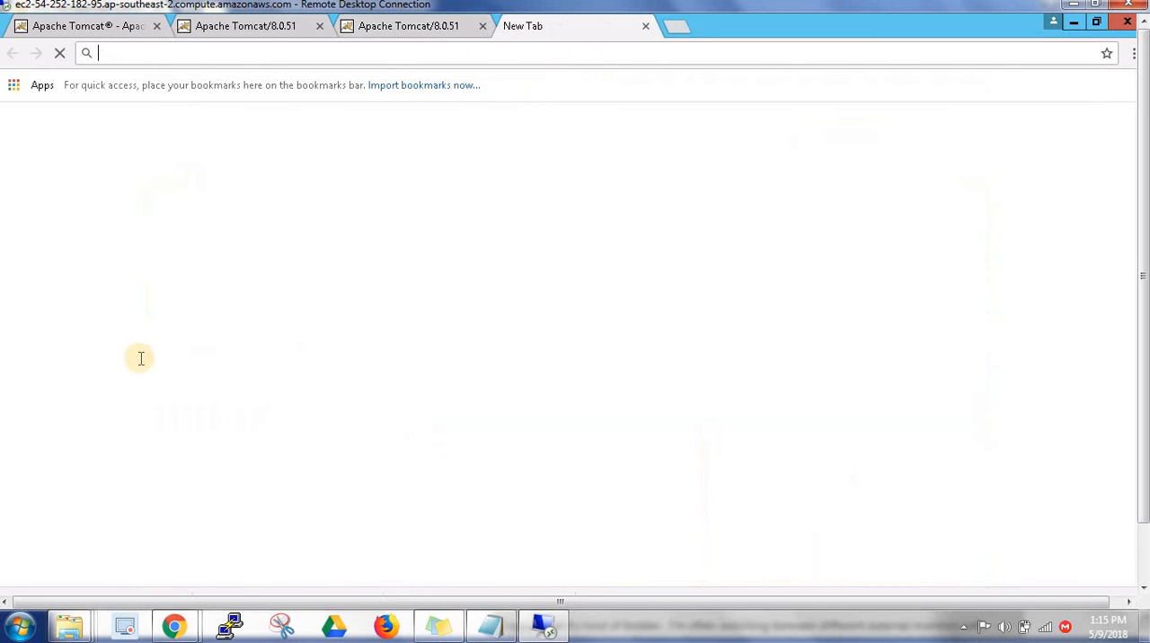
left_click_drag(1141, 349, 1143, 441)
left_click(17, 589)
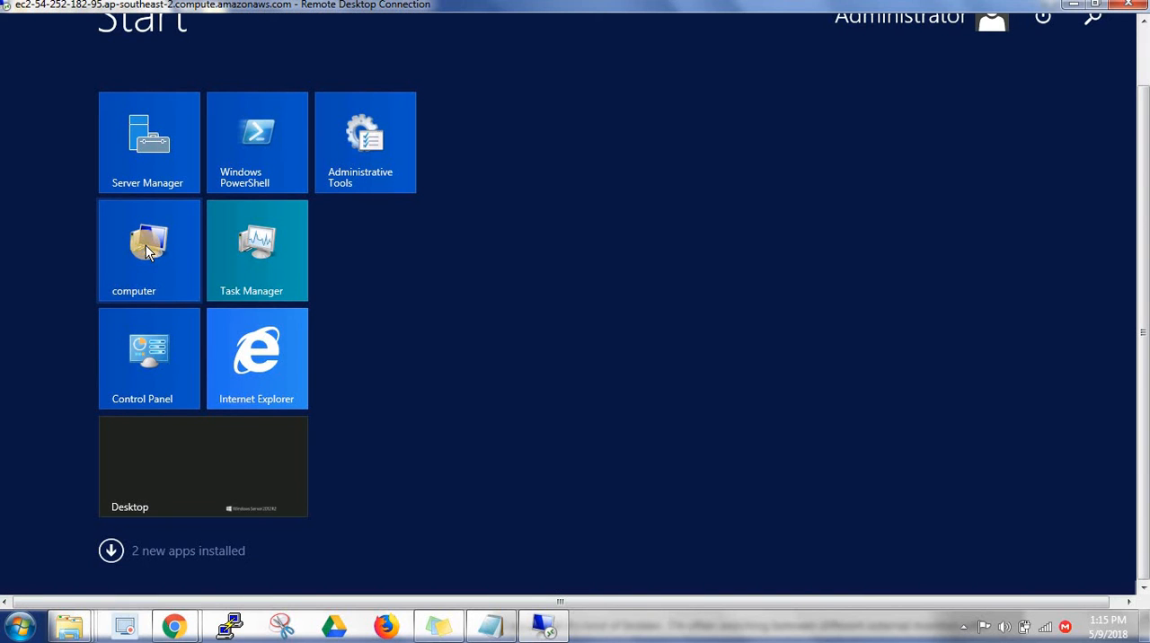
right_click(148, 250)
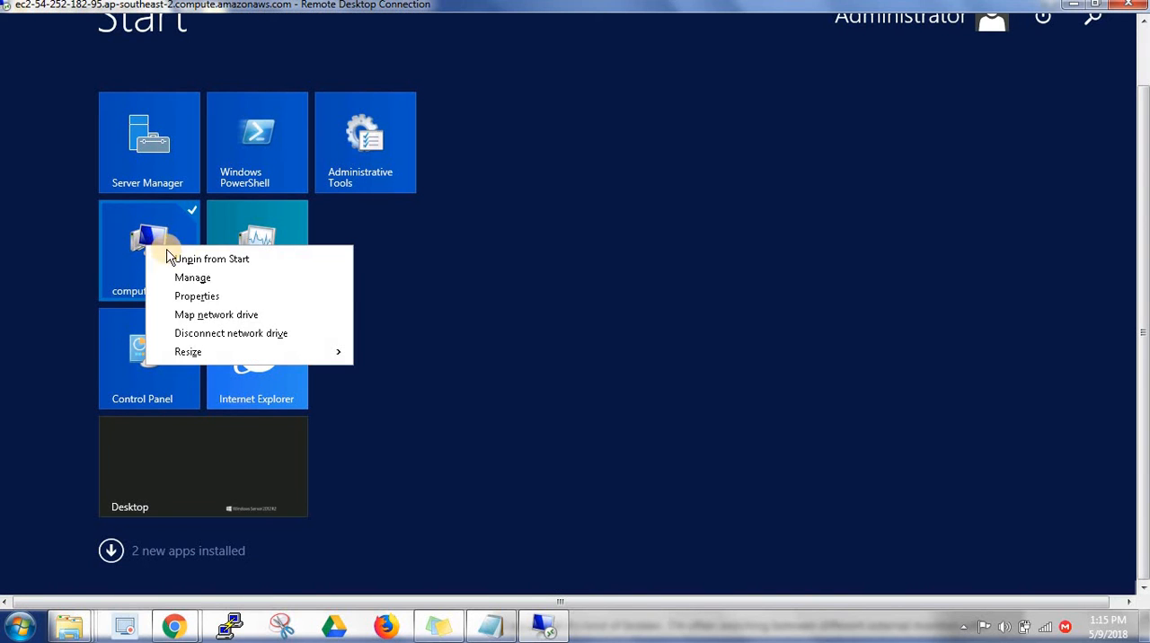
left_click(259, 301)
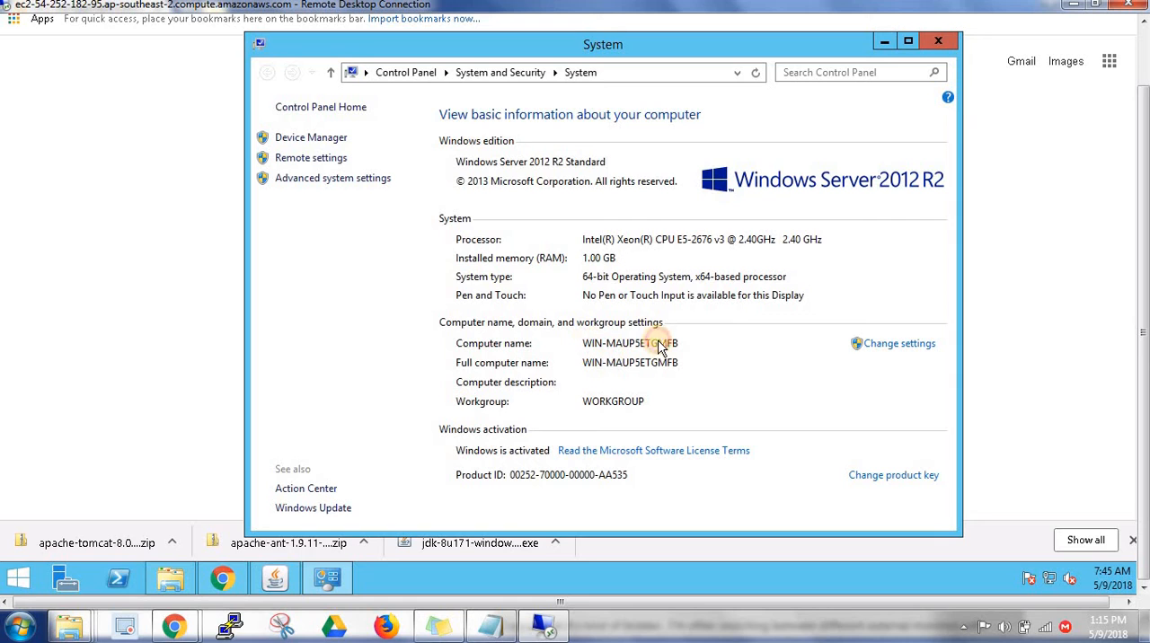
Open the computer name settings, copy the server's full computer name, and return to the blank browser tab
left_click(896, 346)
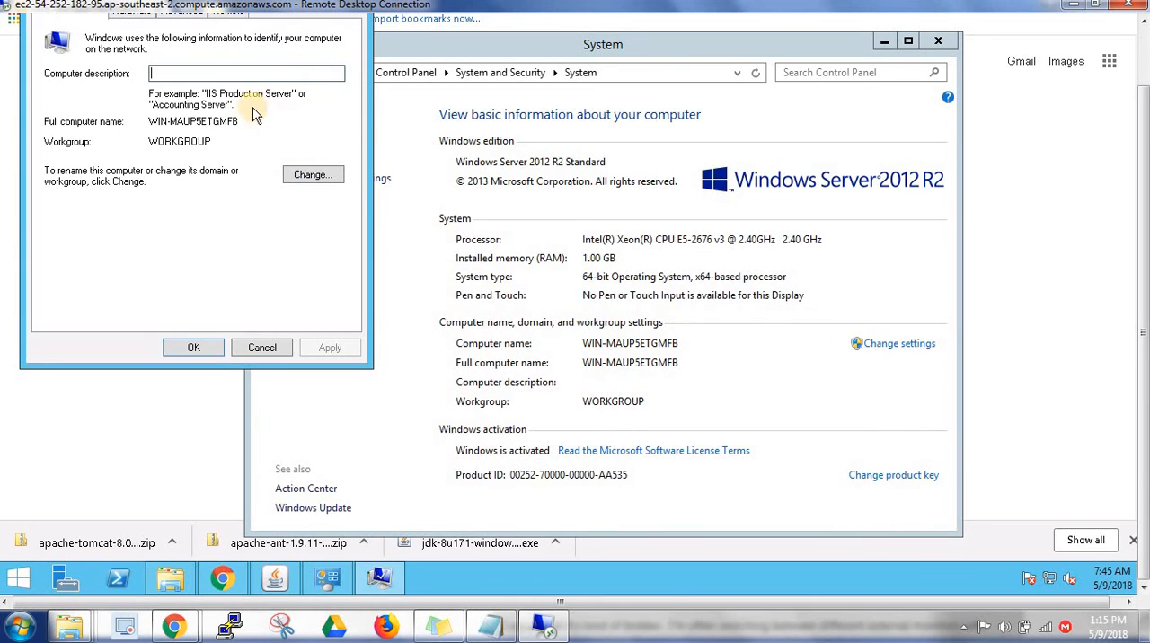
double_click(148, 121)
key("ctrl+c")
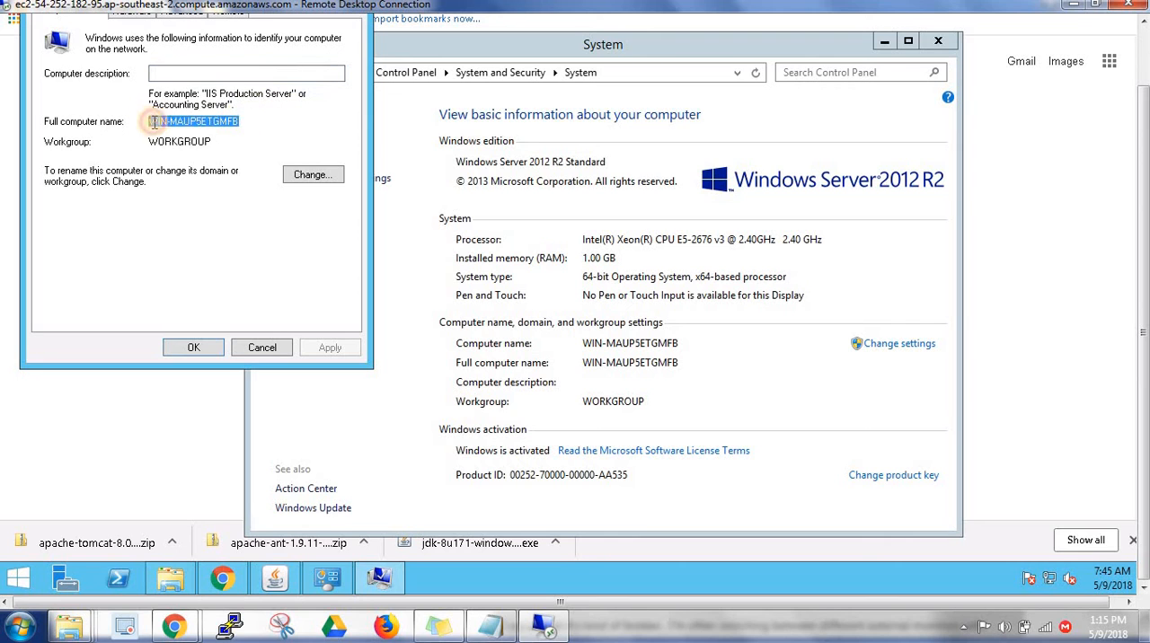
left_click(375, 11)
left_click_drag(1145, 269, 1144, 135)
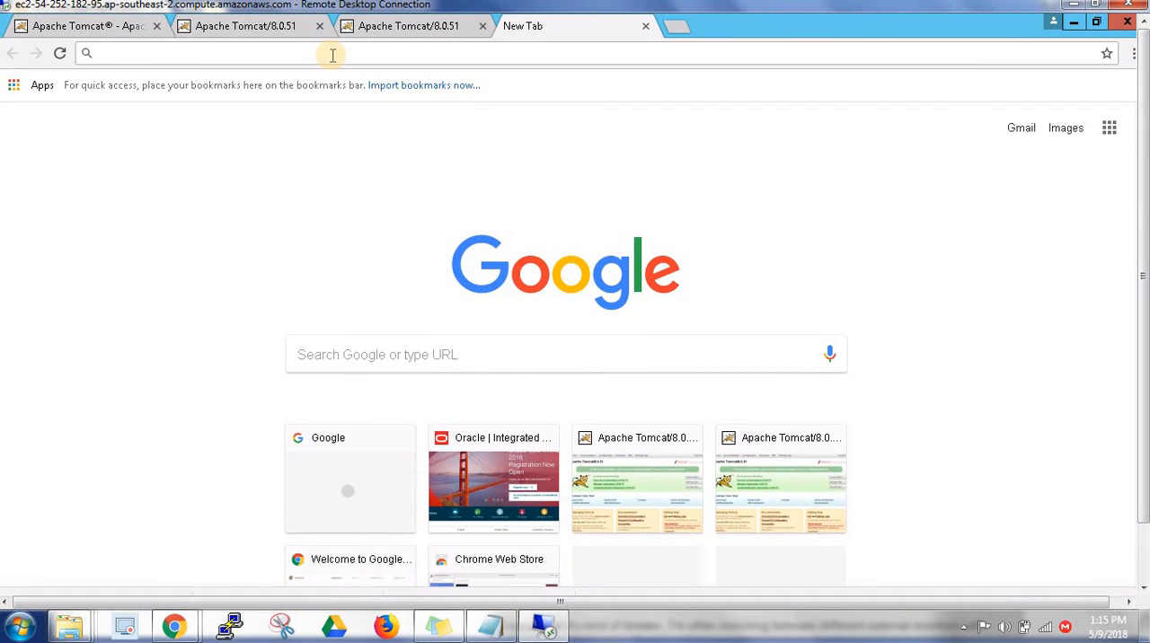
left_click(331, 54)
type("http")
type("://127.0.0.1")
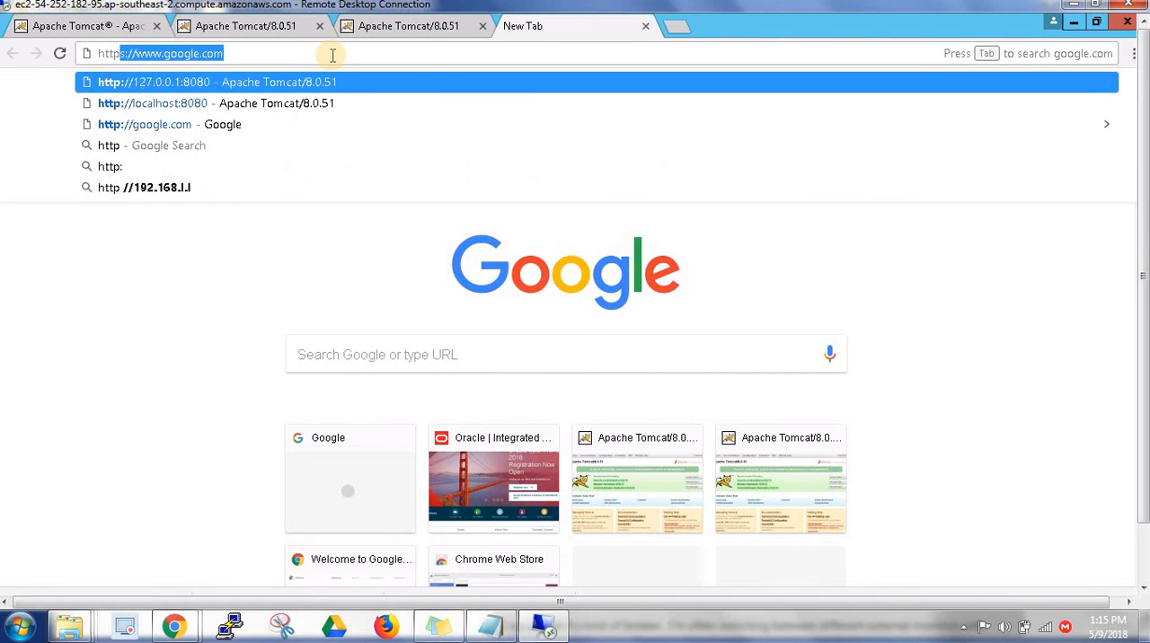
key("ctrl+v")
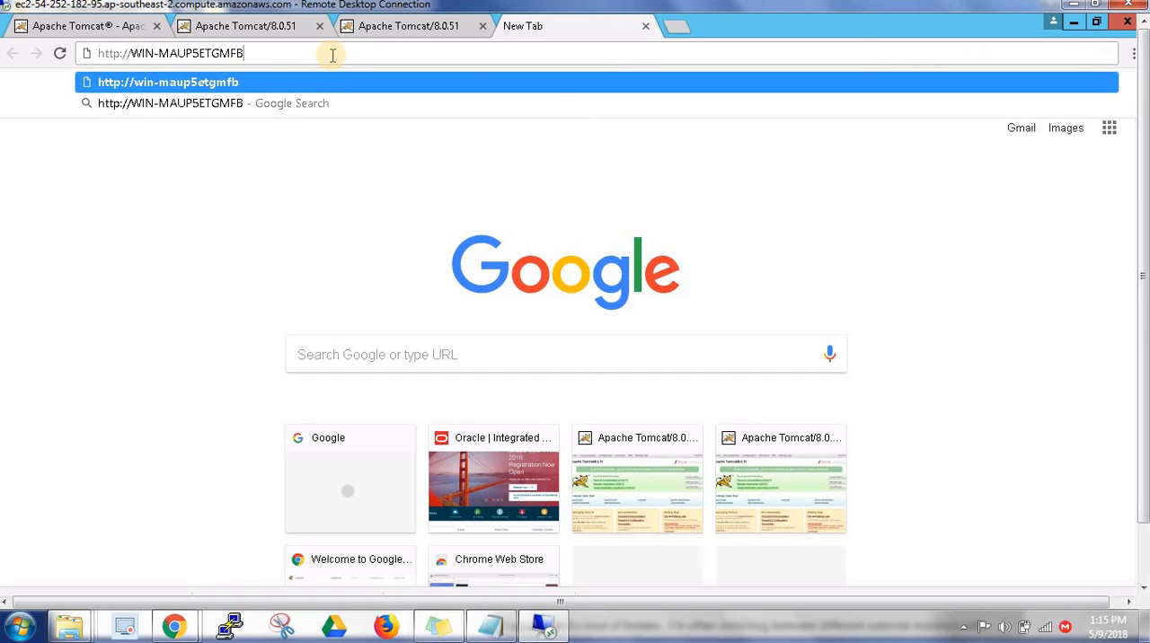
type(":8080")
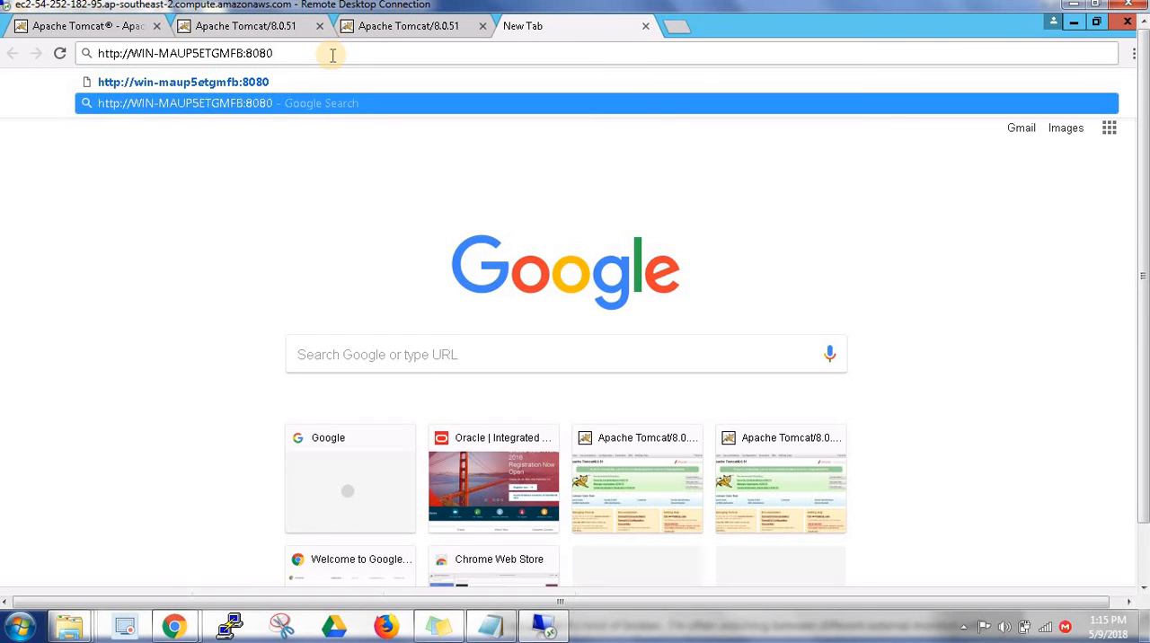
key("Return")
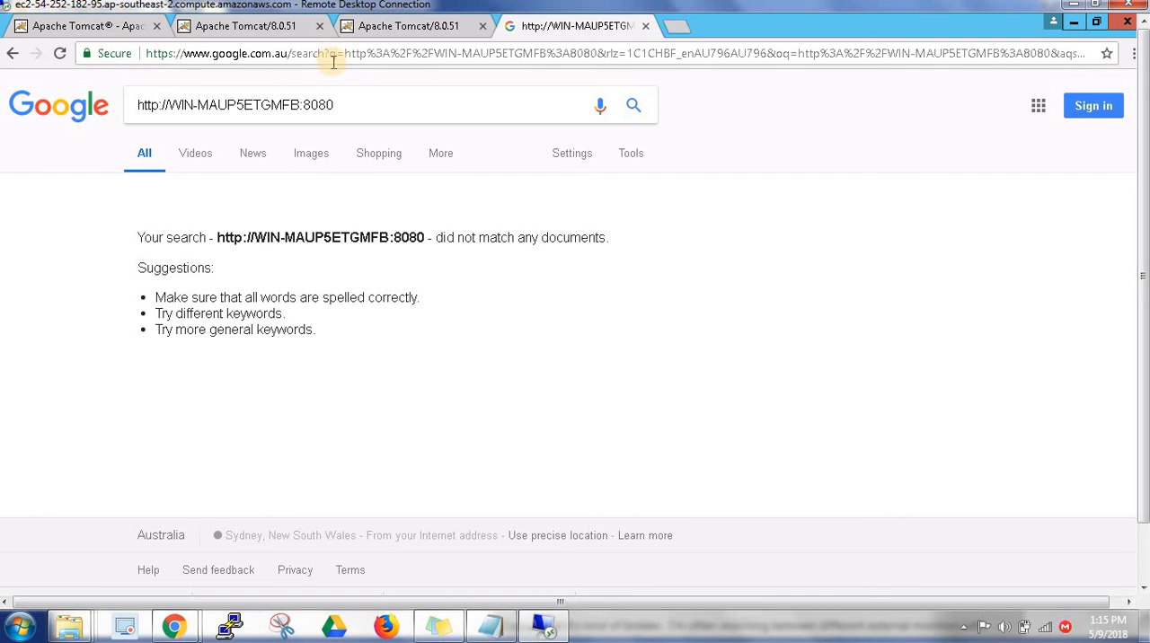
left_click(338, 57)
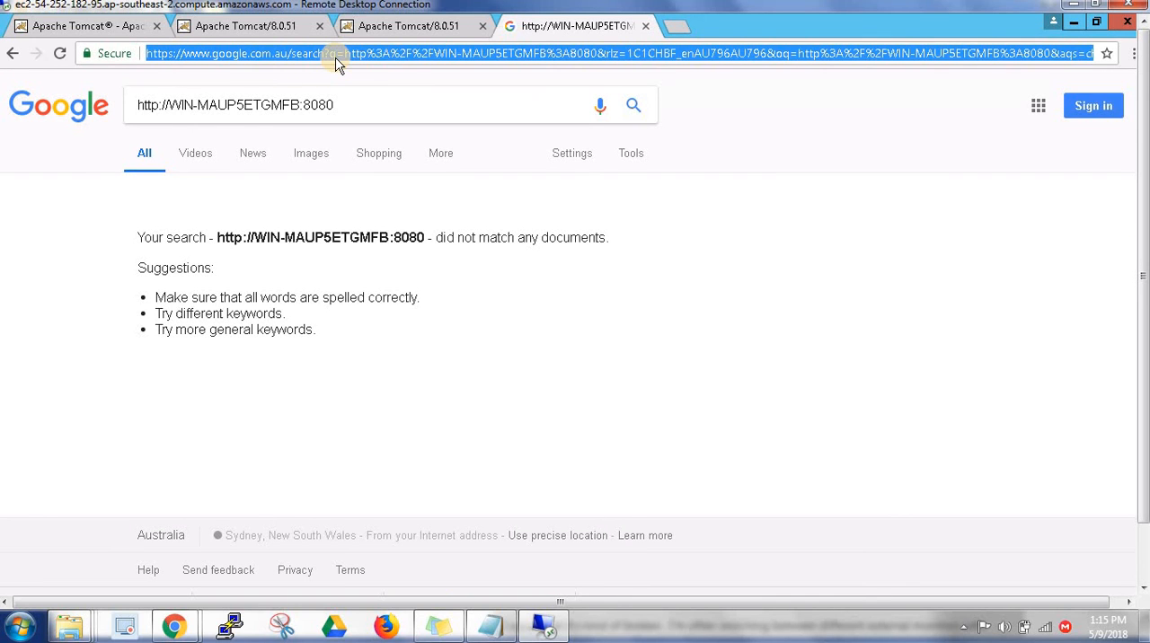
type("http://")
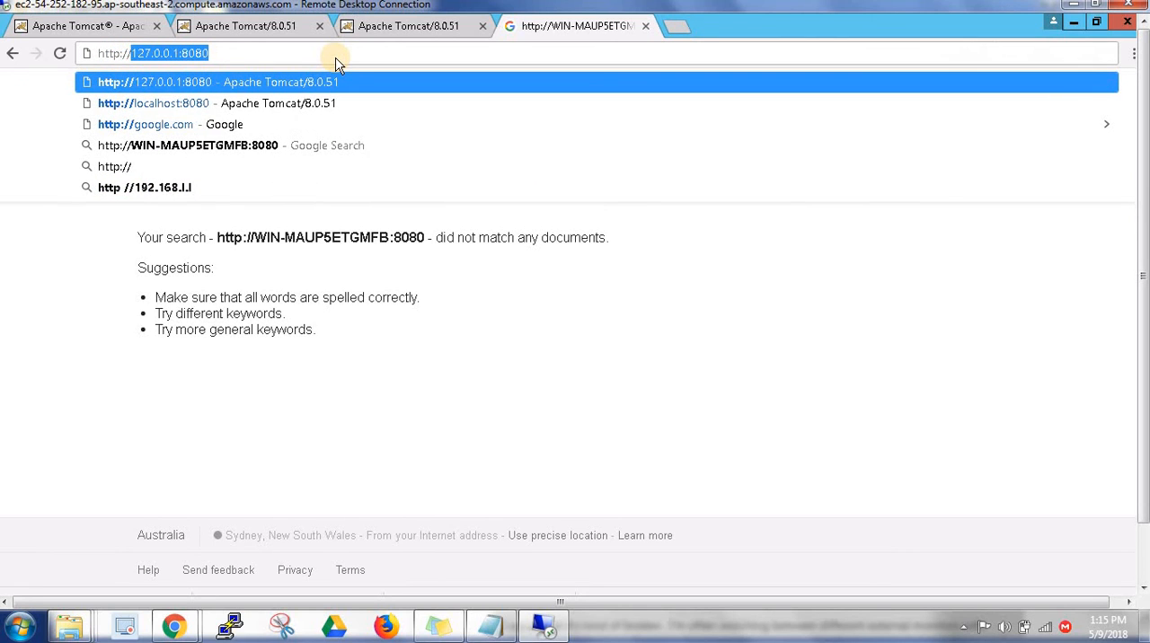
key("ctrl+v")
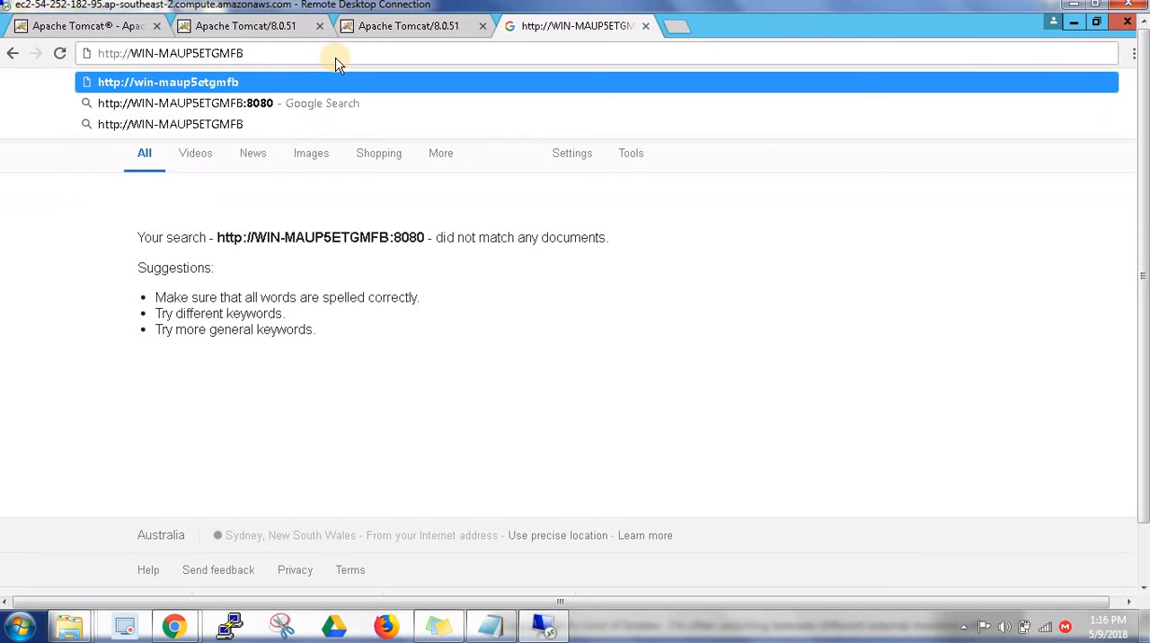
type(":8080")
key("Return")
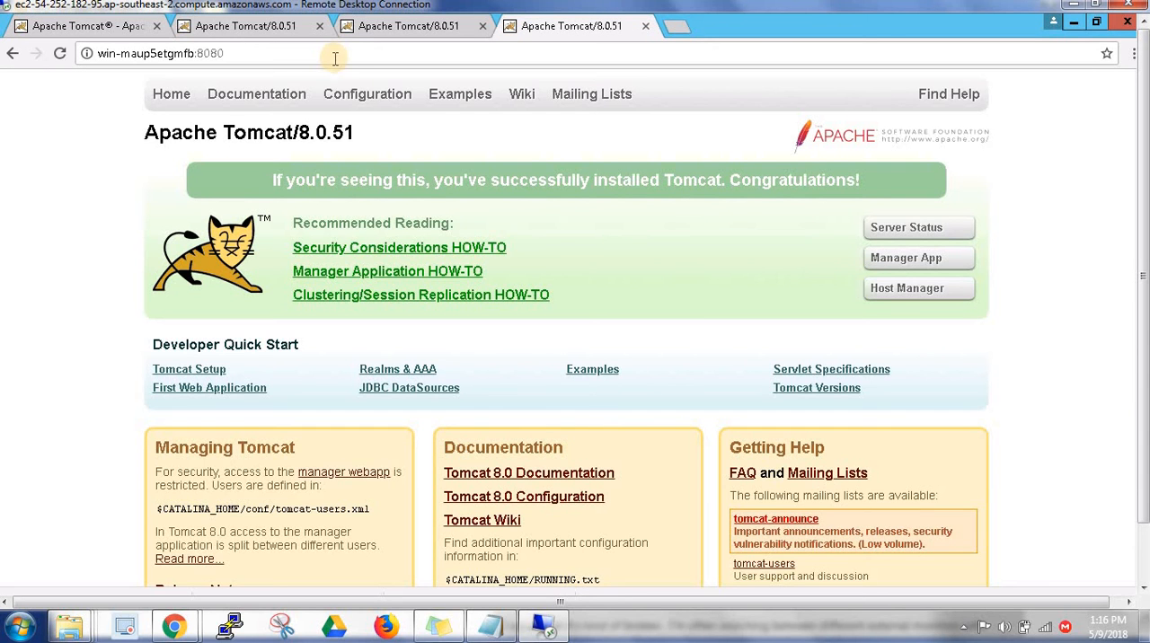
Review the Tomcat page's address in the computer name, localhost and 127.0.0.1 tabs, ending on the computer name tab
left_click(308, 54)
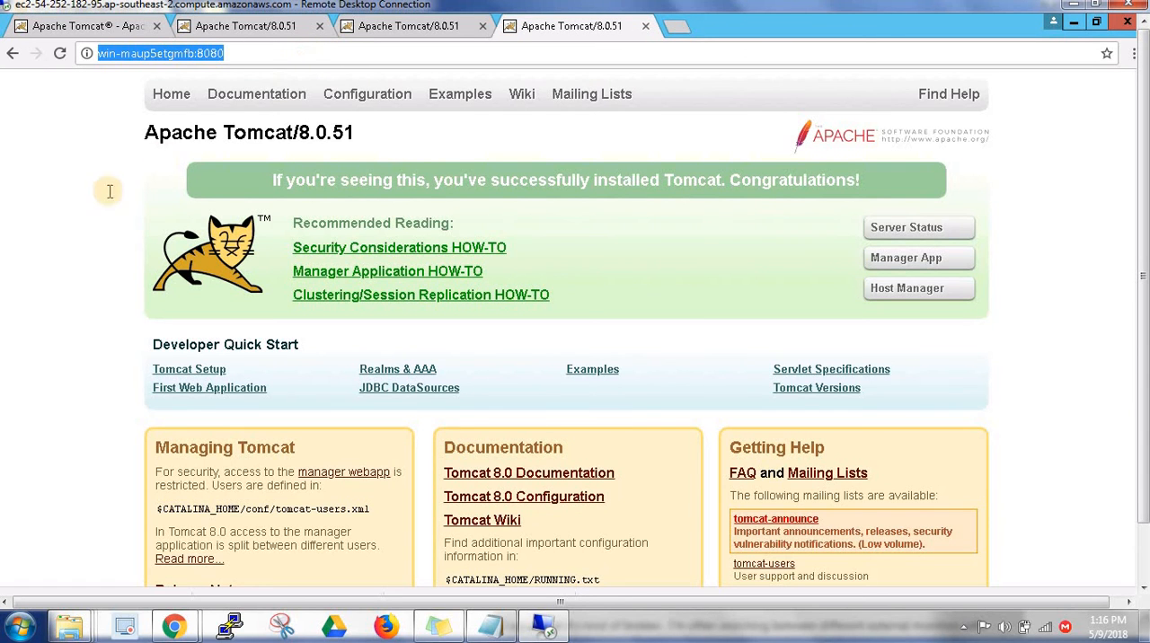
left_click(249, 28)
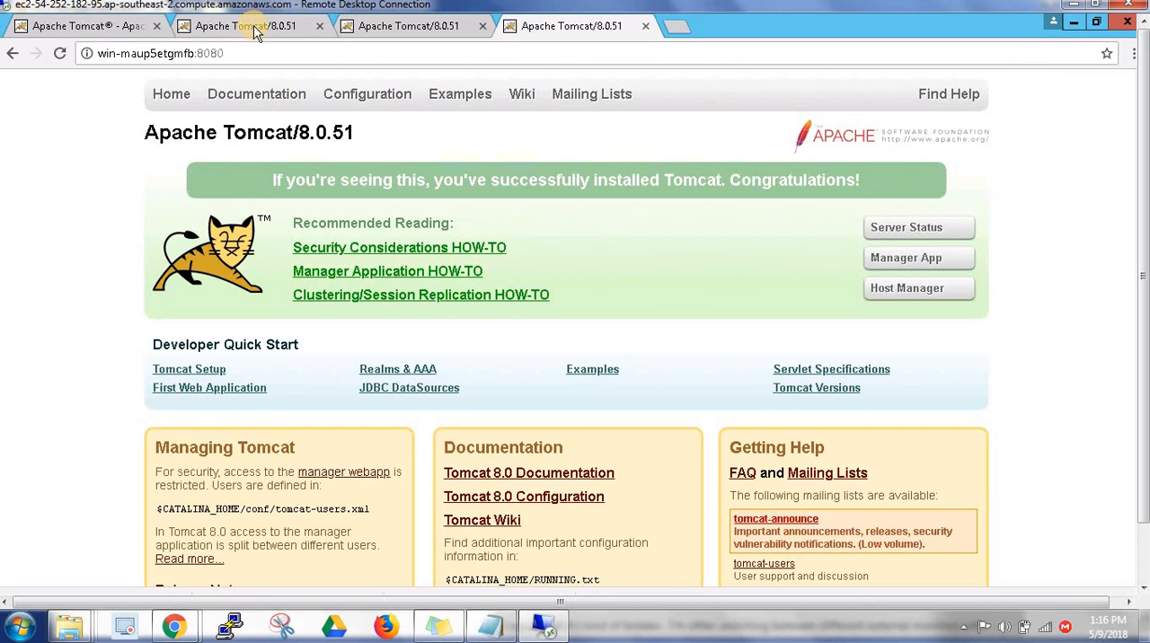
left_click(244, 30)
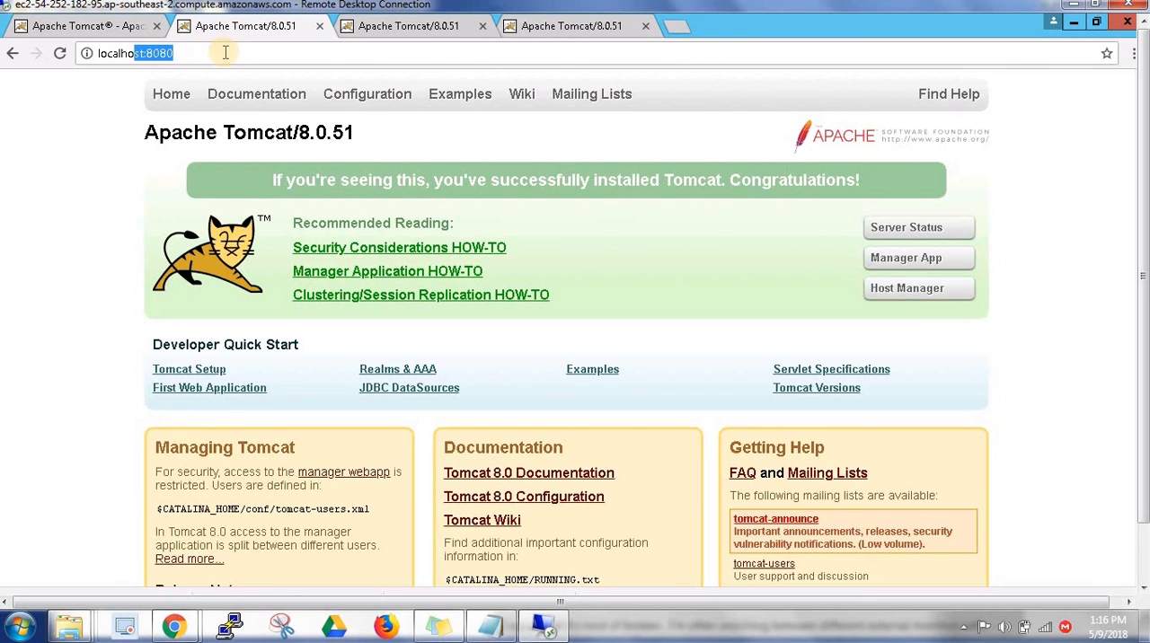
left_click(375, 28)
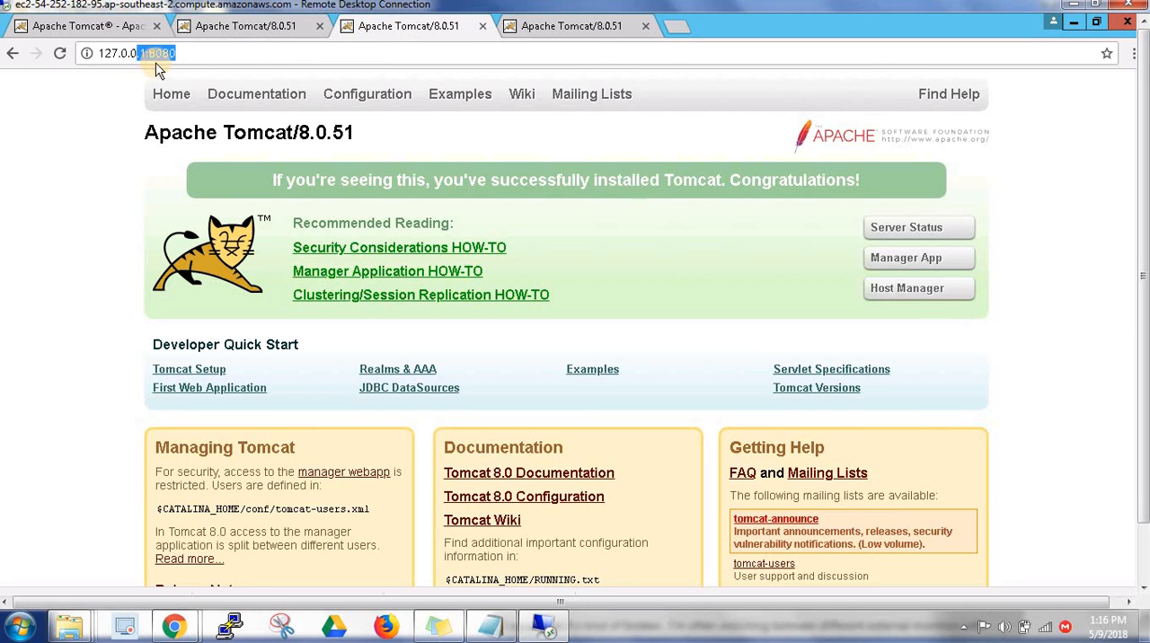
left_click(198, 53)
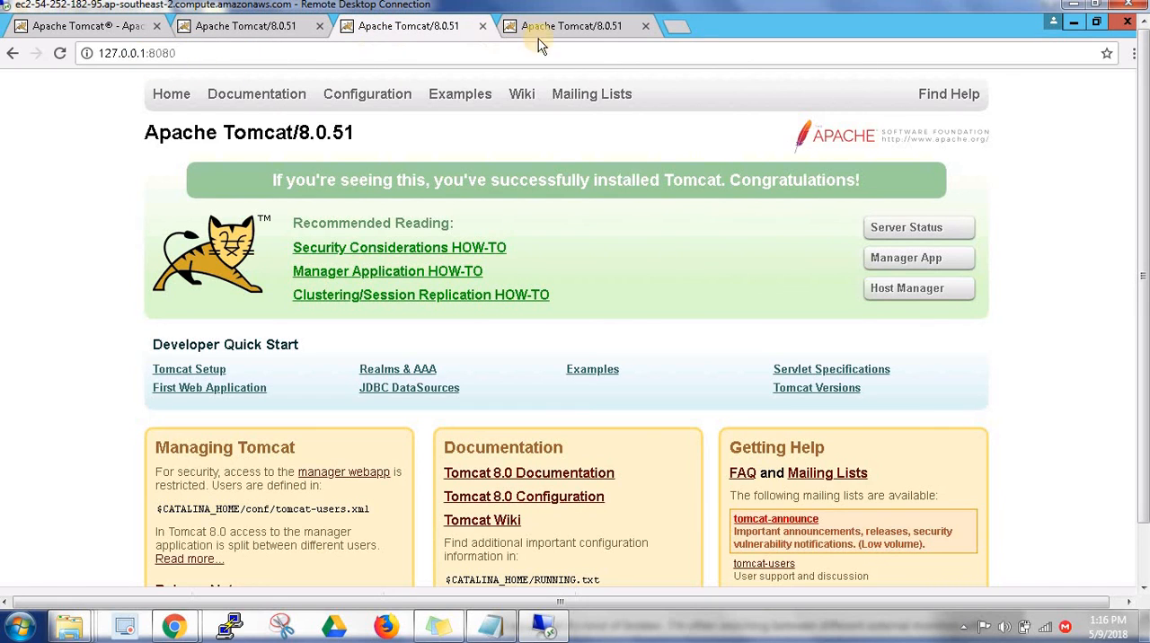
key("ctrl+Tab")
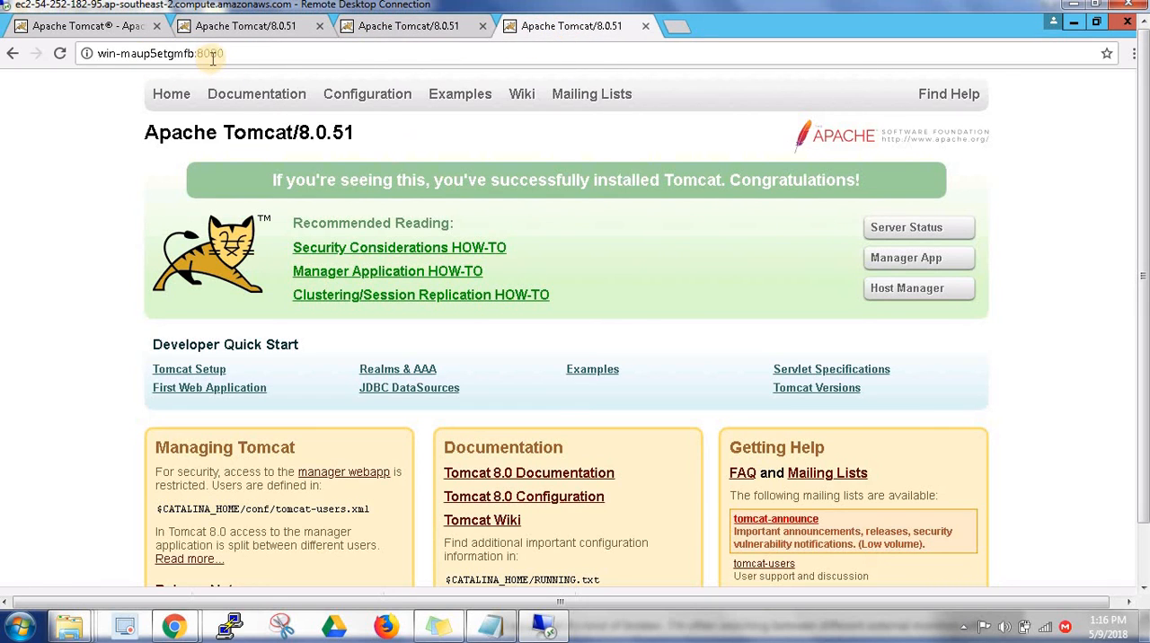